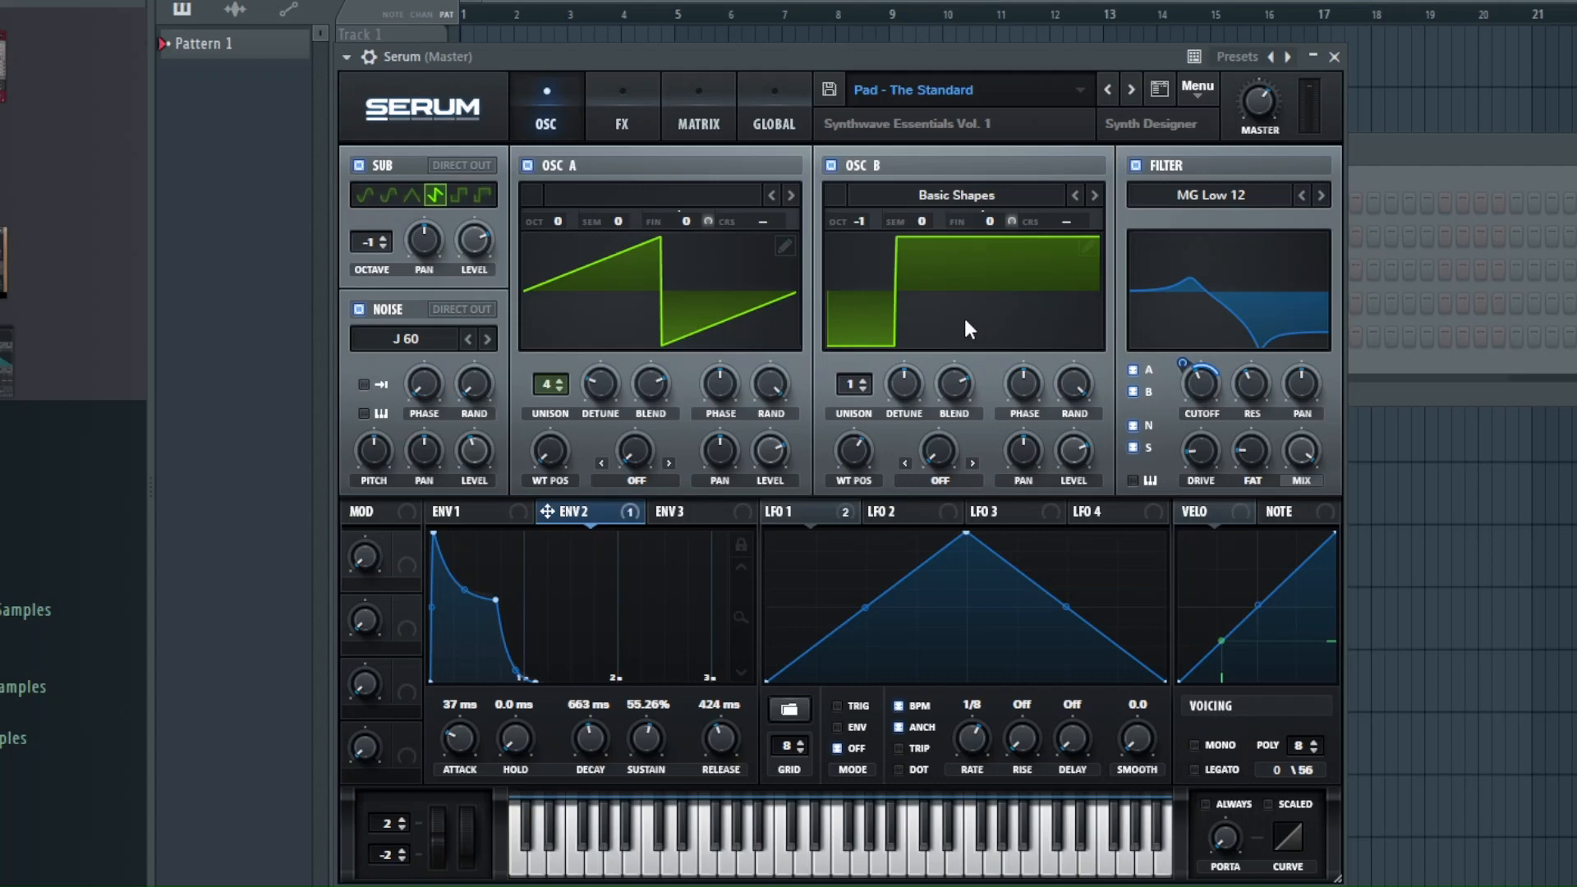
- Try a different wavetable position on Osc B and different unison voice counts on Osc A, restoring the latter to 4
left_click_drag(851, 448, 853, 469)
double_click(853, 461)
left_click(557, 389)
left_click(558, 388)
left_click(558, 389)
left_click_drag(564, 388, 563, 380)
- Assign LFO 1 to Osc A's fine tuning and reduce the modulation depth to a very small amount
left_click(792, 514)
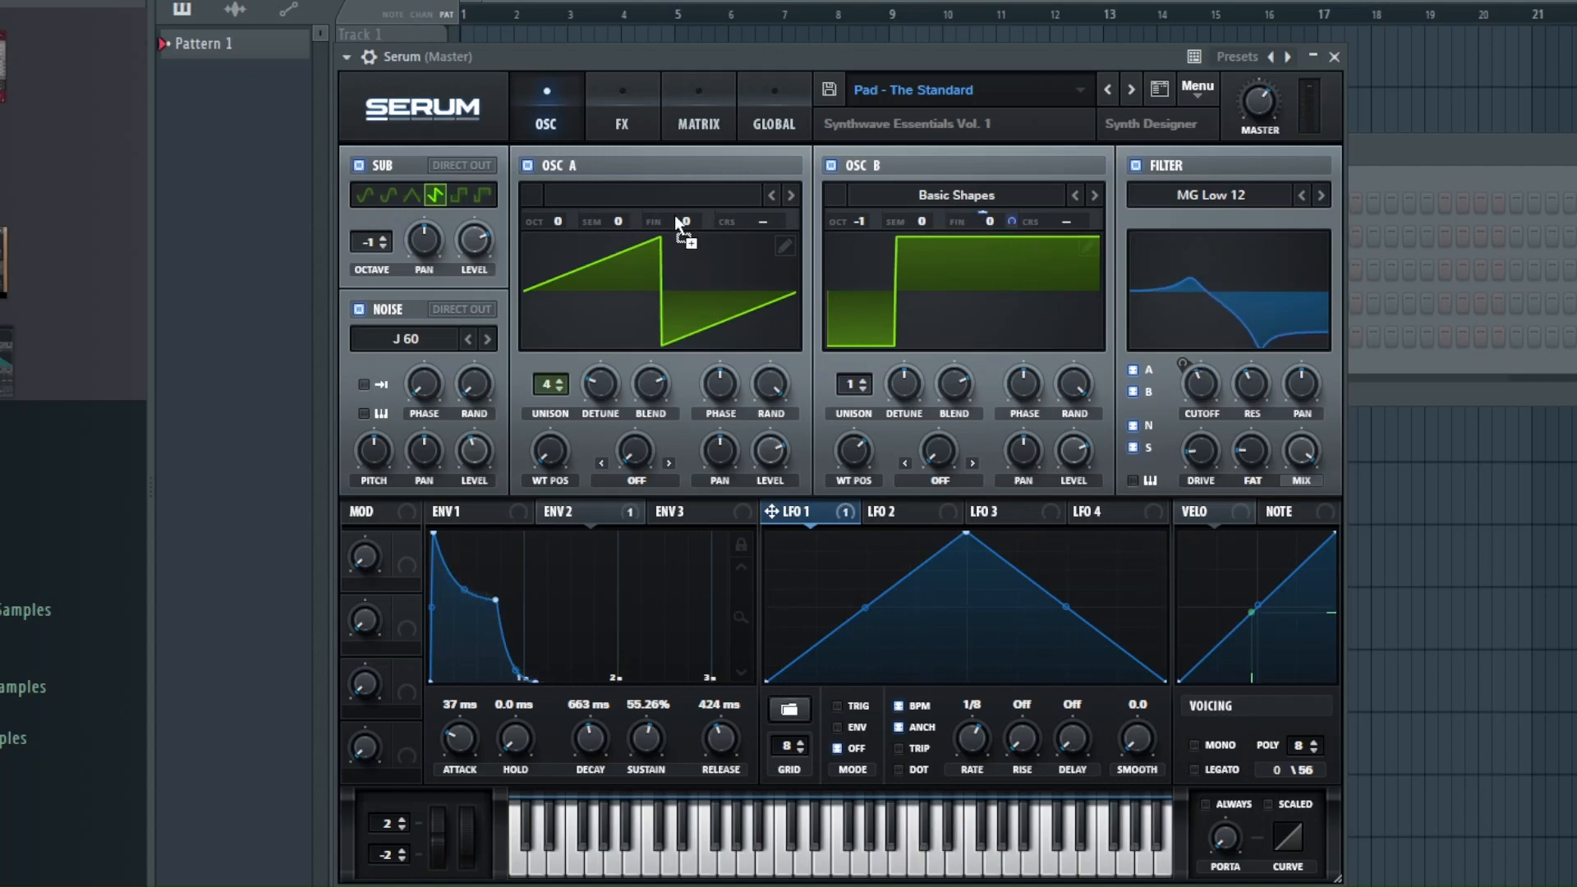
left_click_drag(676, 218, 678, 220)
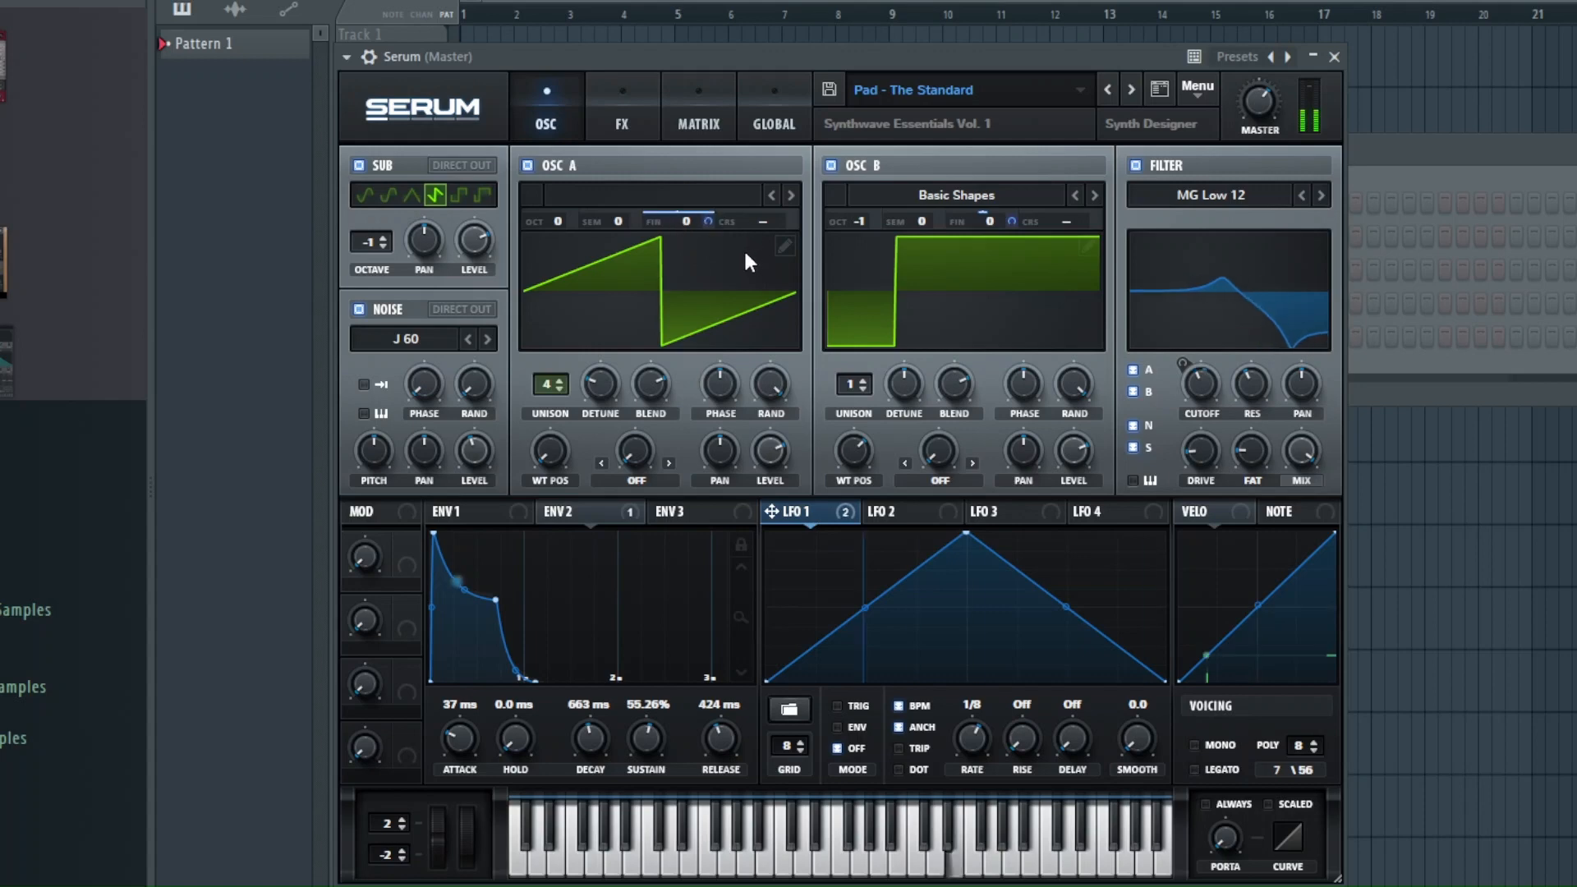
left_click_drag(706, 220, 705, 341)
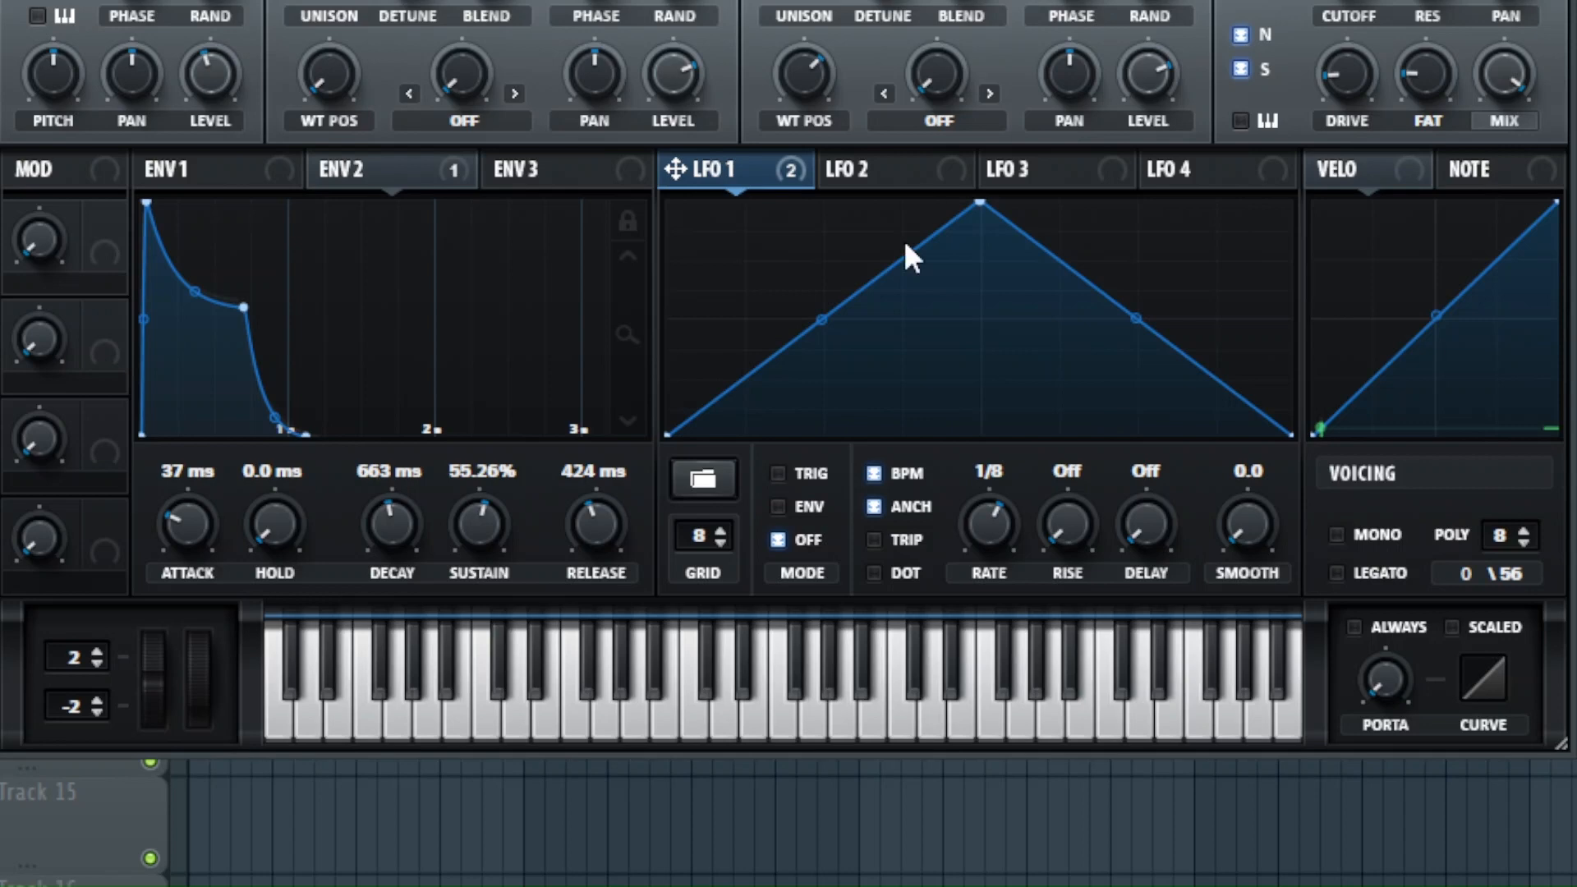
- Try a release of 34 ms on Envelope 2, and restore it to 424 ms
left_click(375, 175)
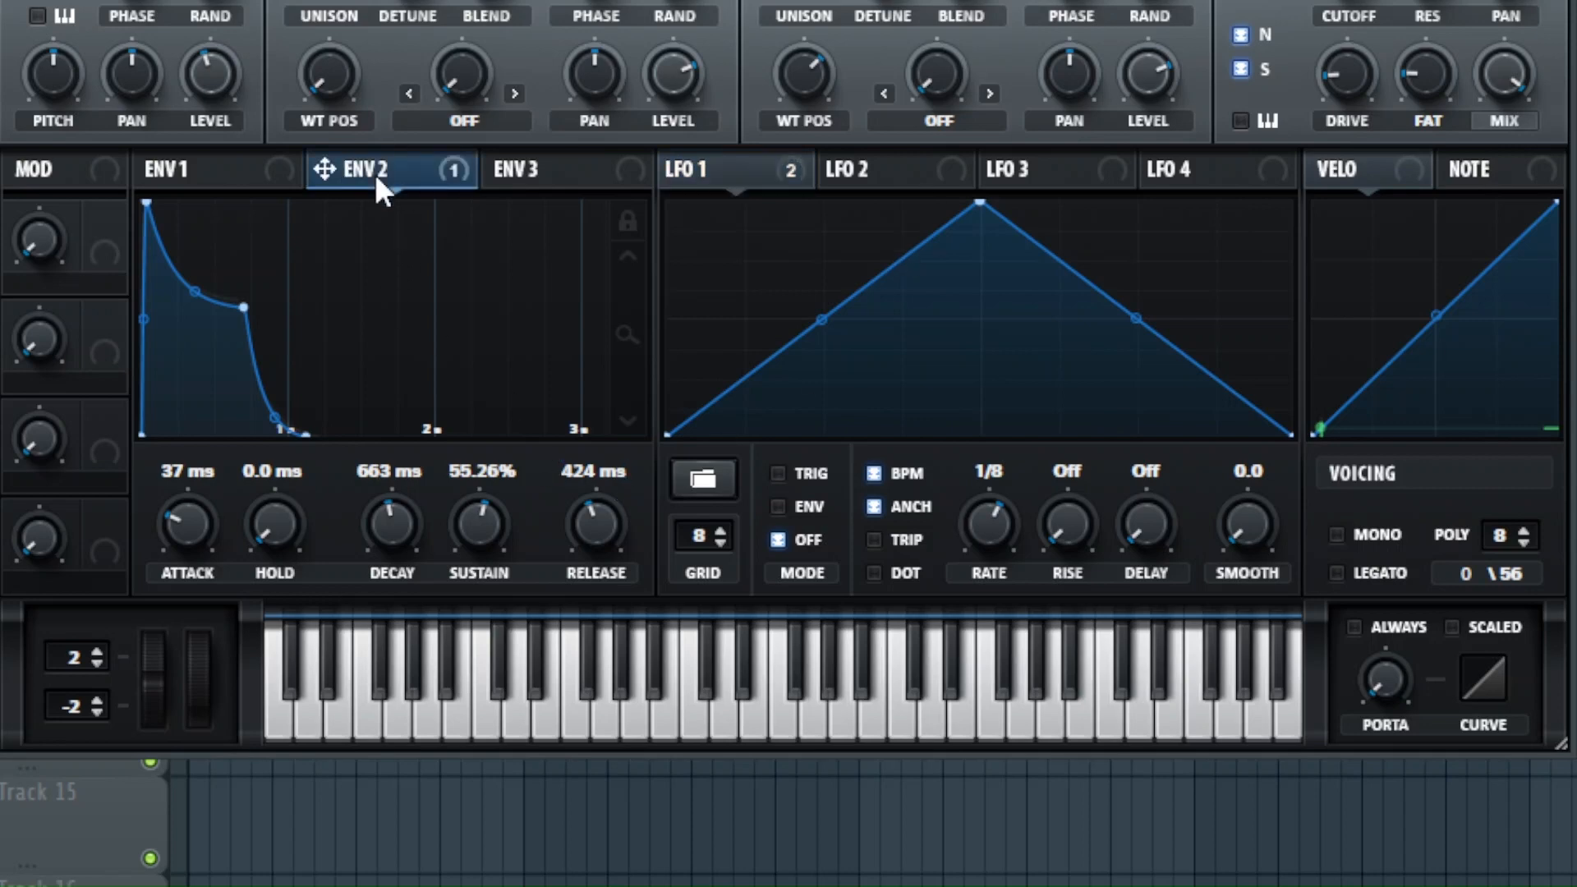
left_click(230, 174)
left_click(408, 179)
left_click_drag(614, 531, 614, 598)
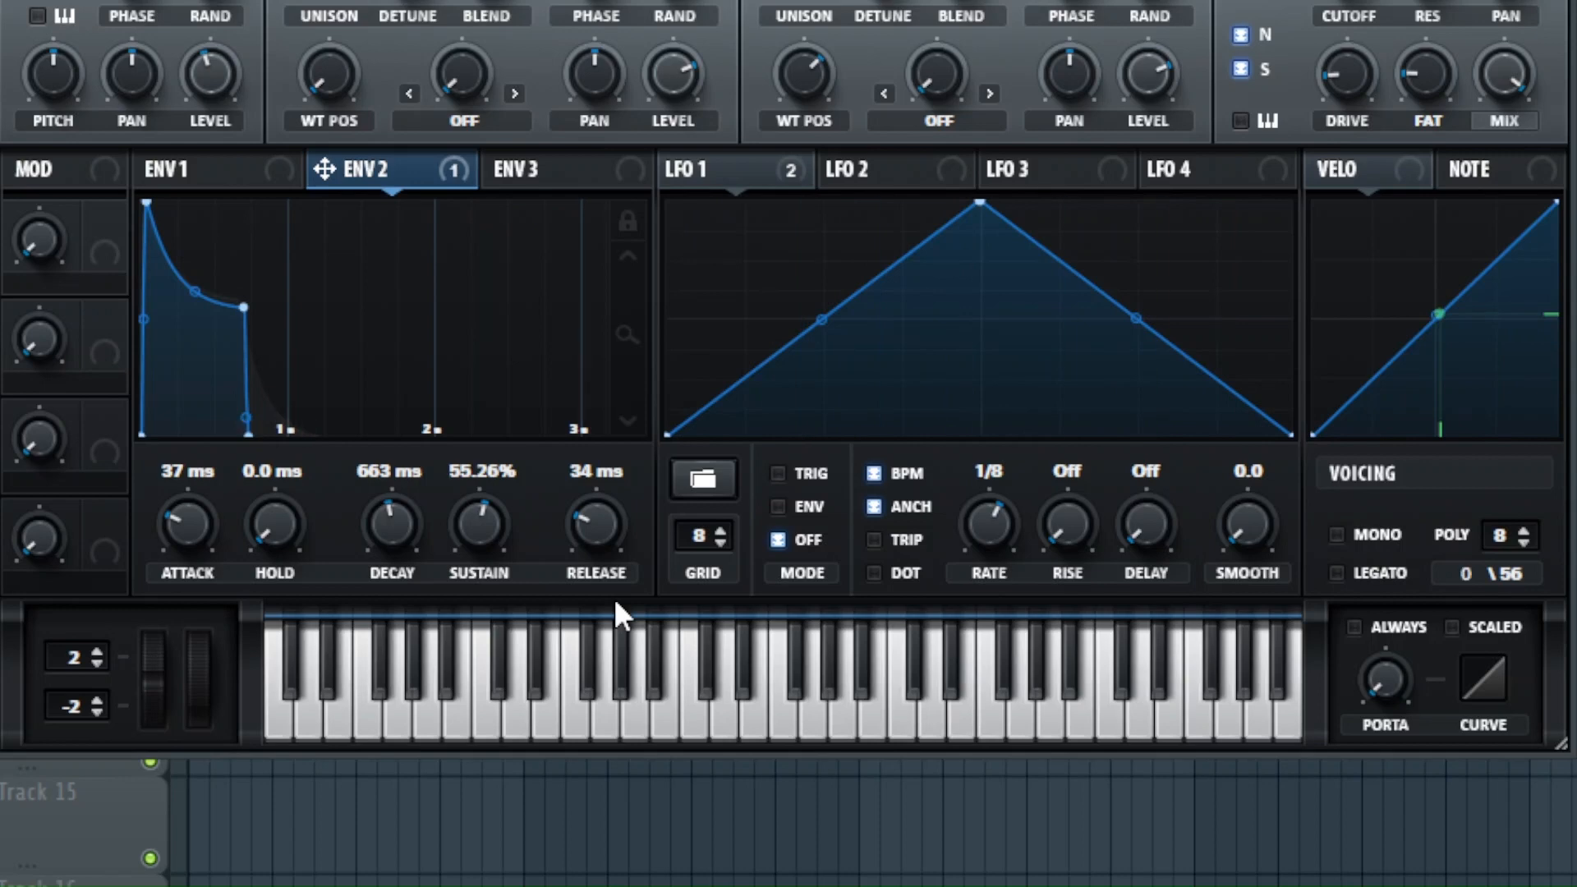
left_click_drag(613, 598, 621, 543)
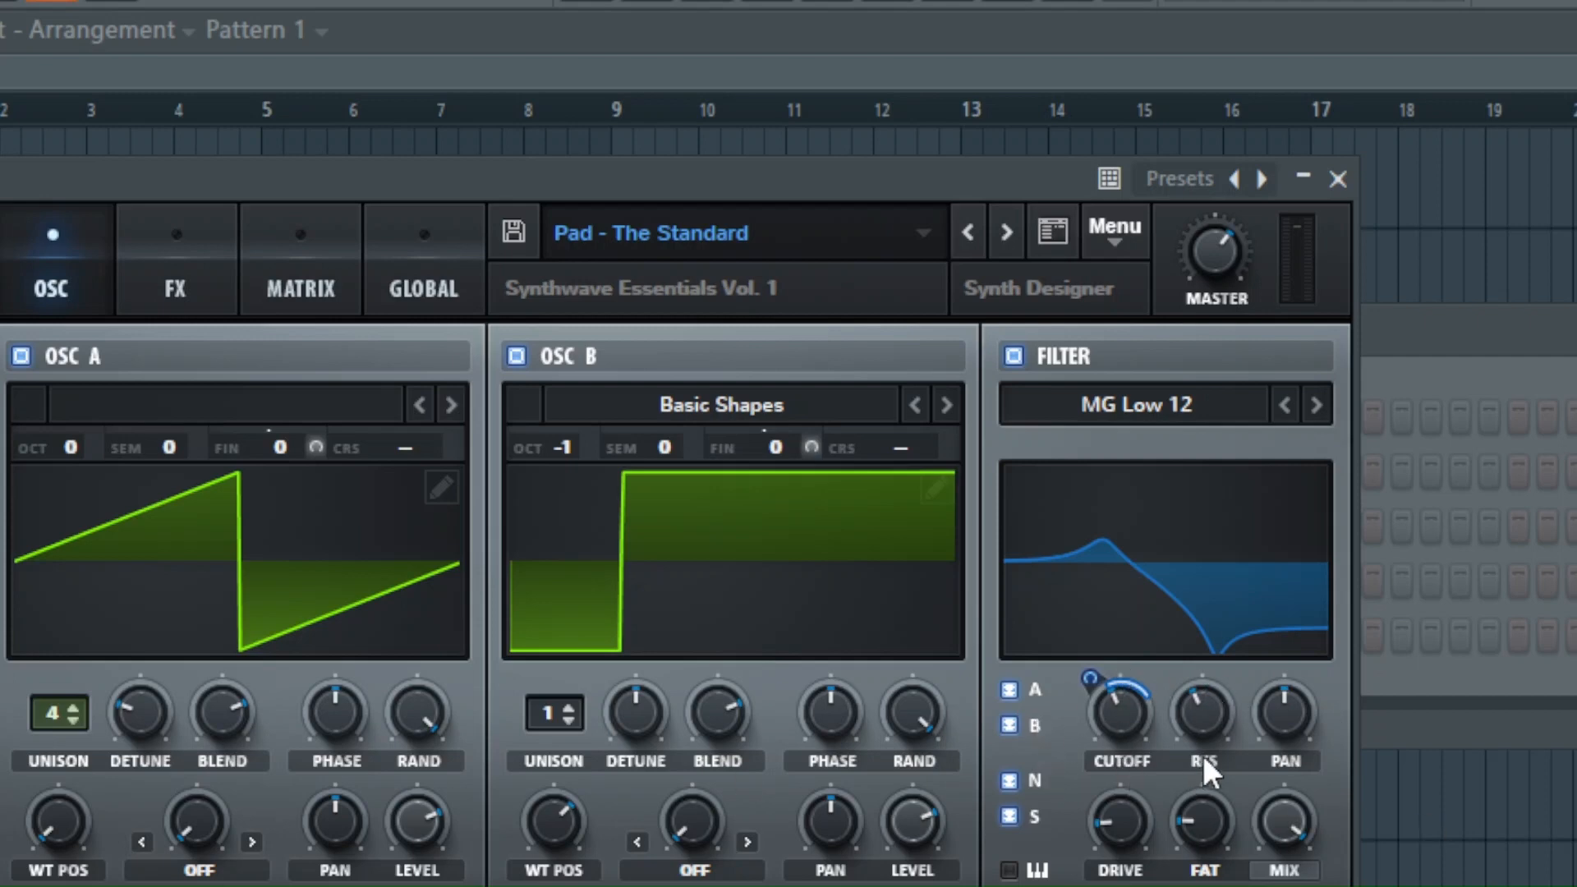
- Bypass and re-enable the MG Low 12 filter, and try its resonance at 0% and 67% before restoring it
left_click(1015, 356)
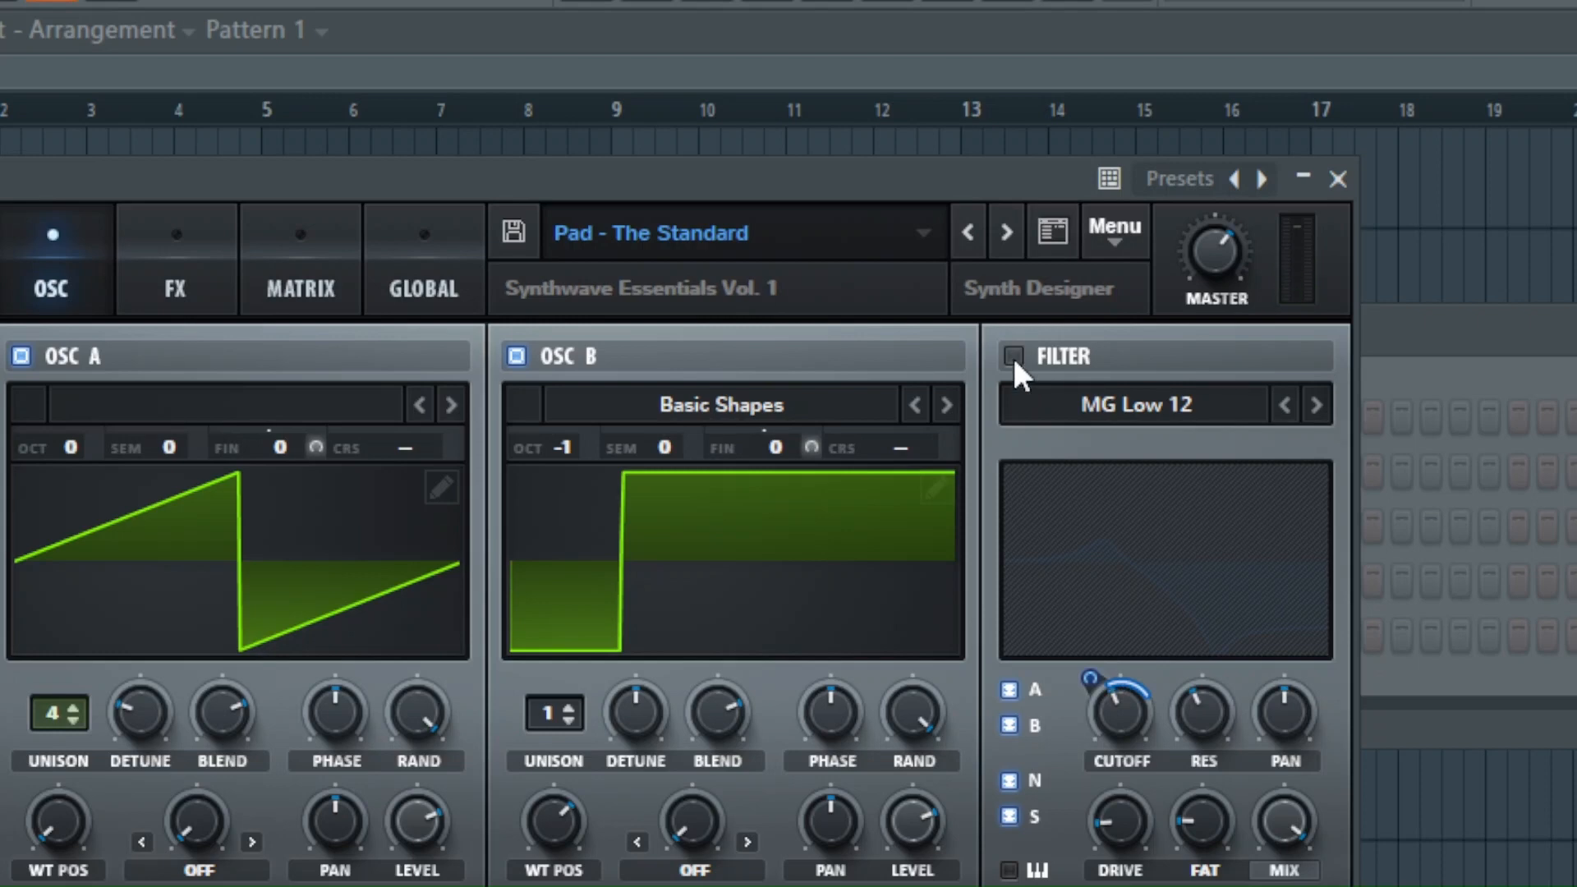
left_click(1014, 355)
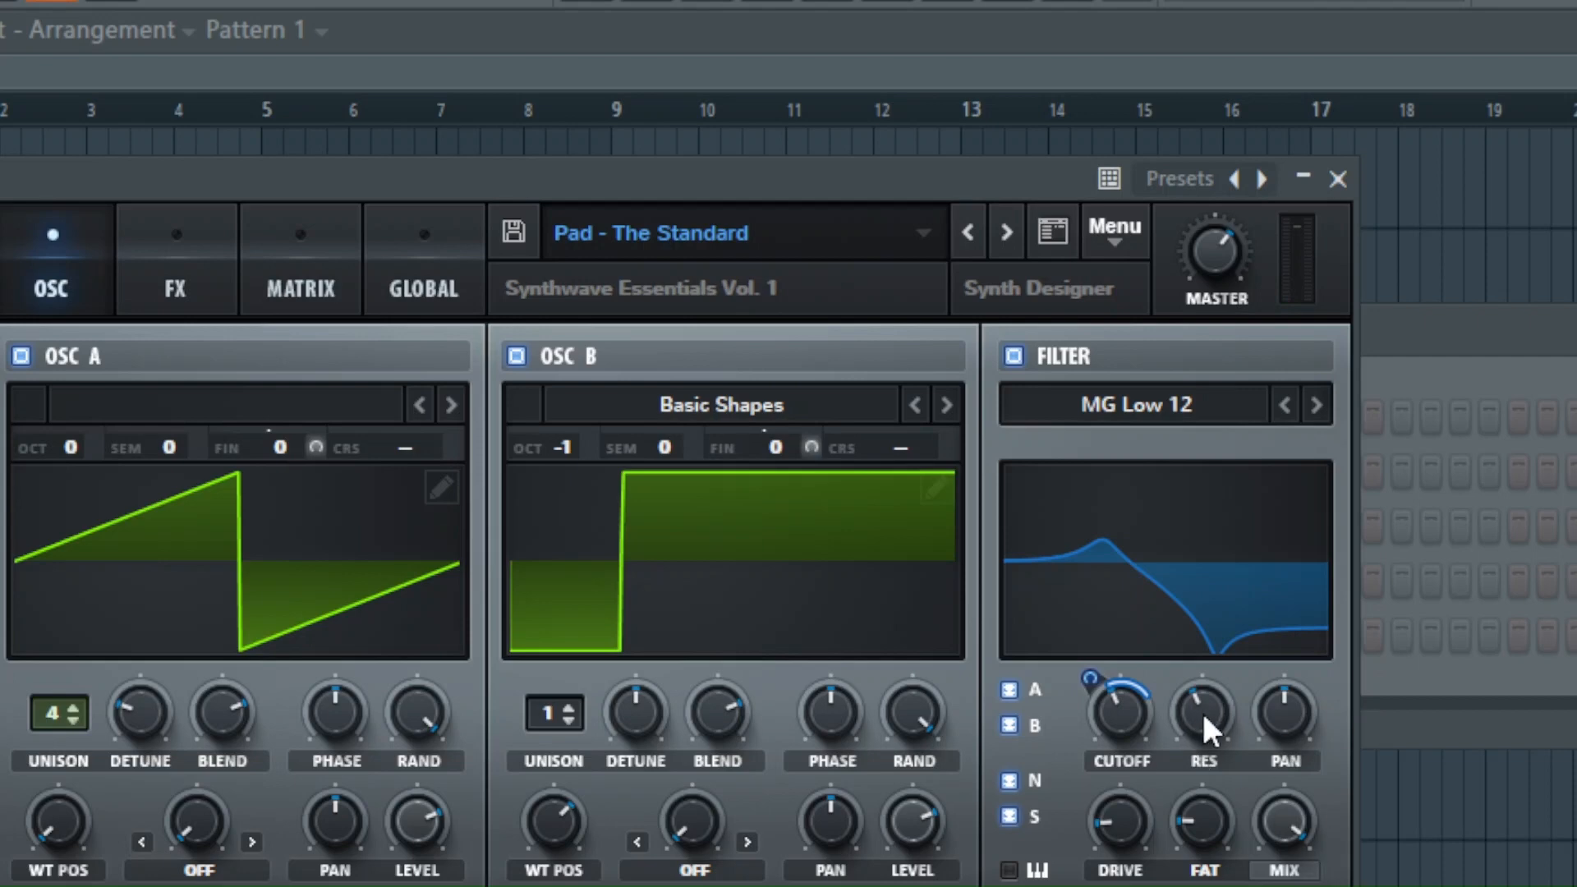
mouse_move(1213, 715)
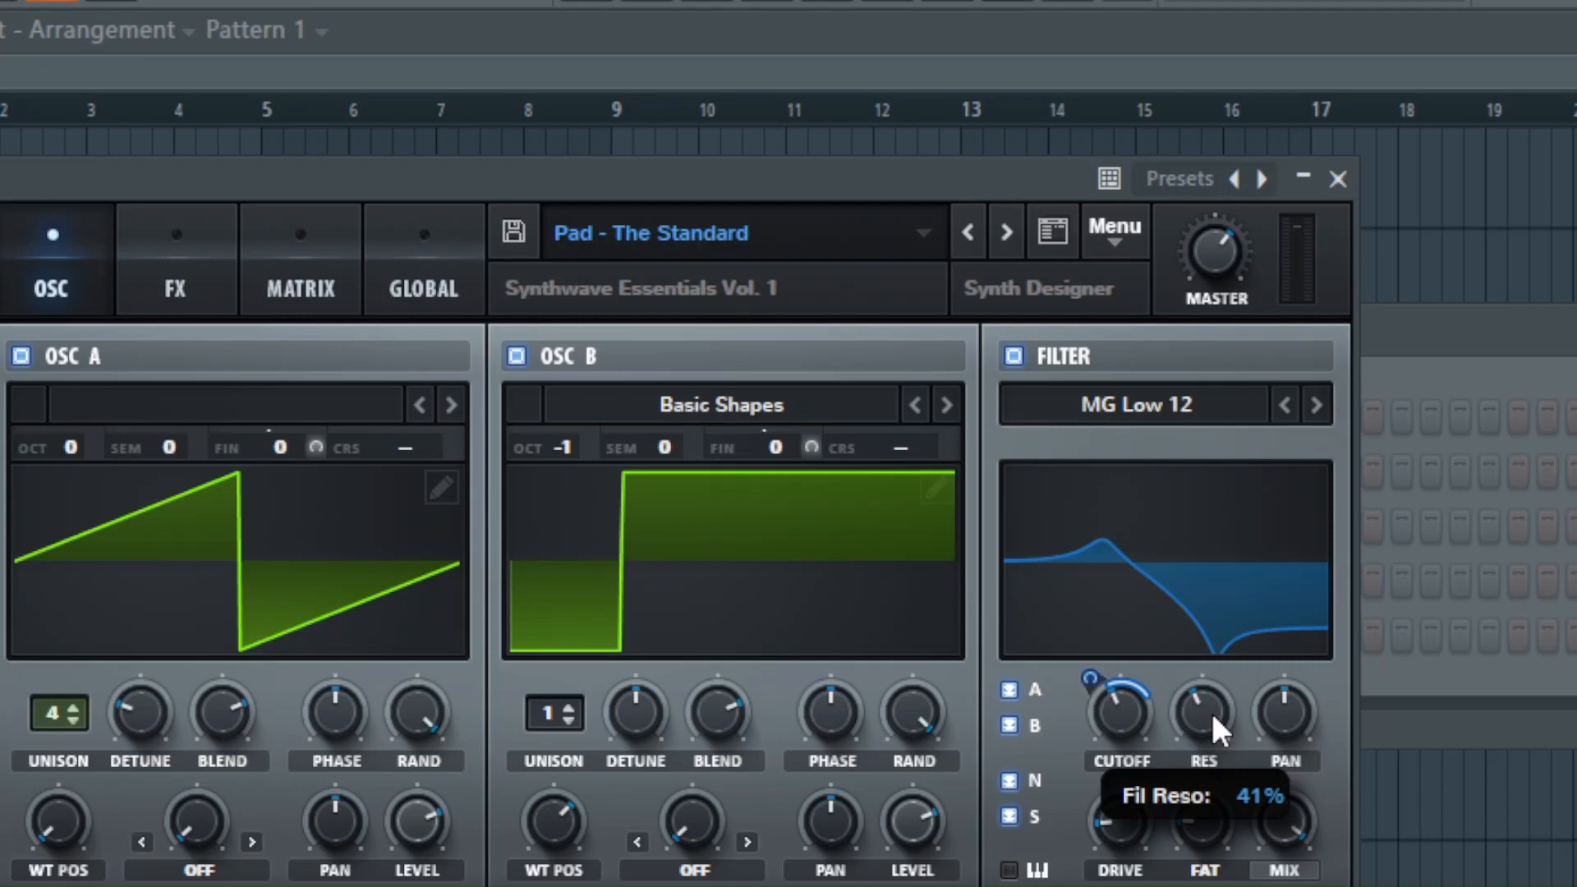
left_click_drag(1211, 709, 1206, 801)
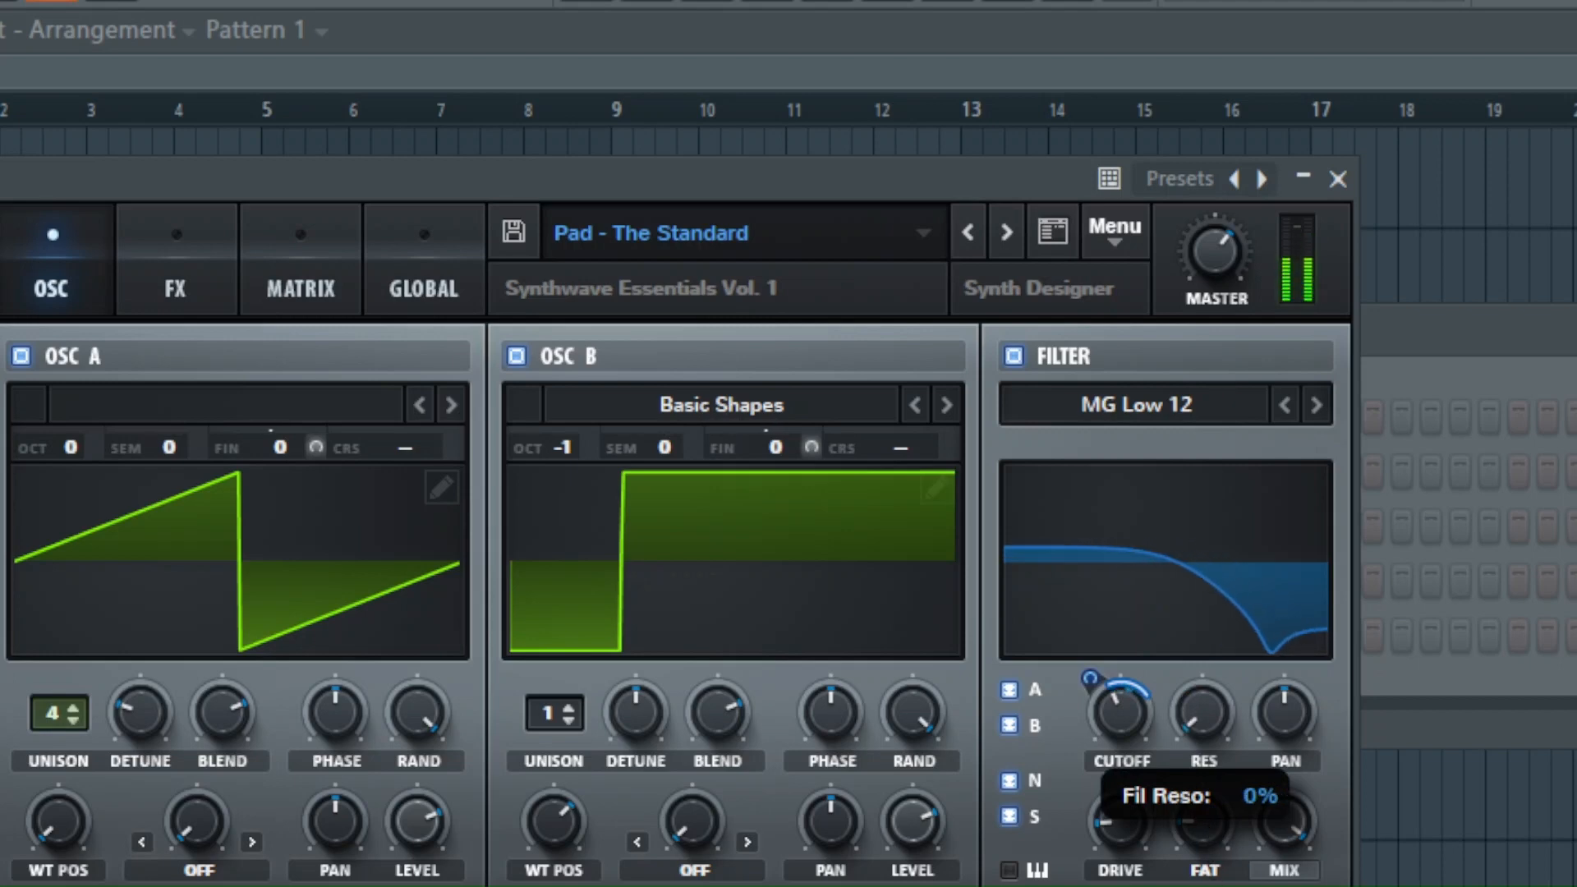
left_click_drag(1204, 801, 1225, 614)
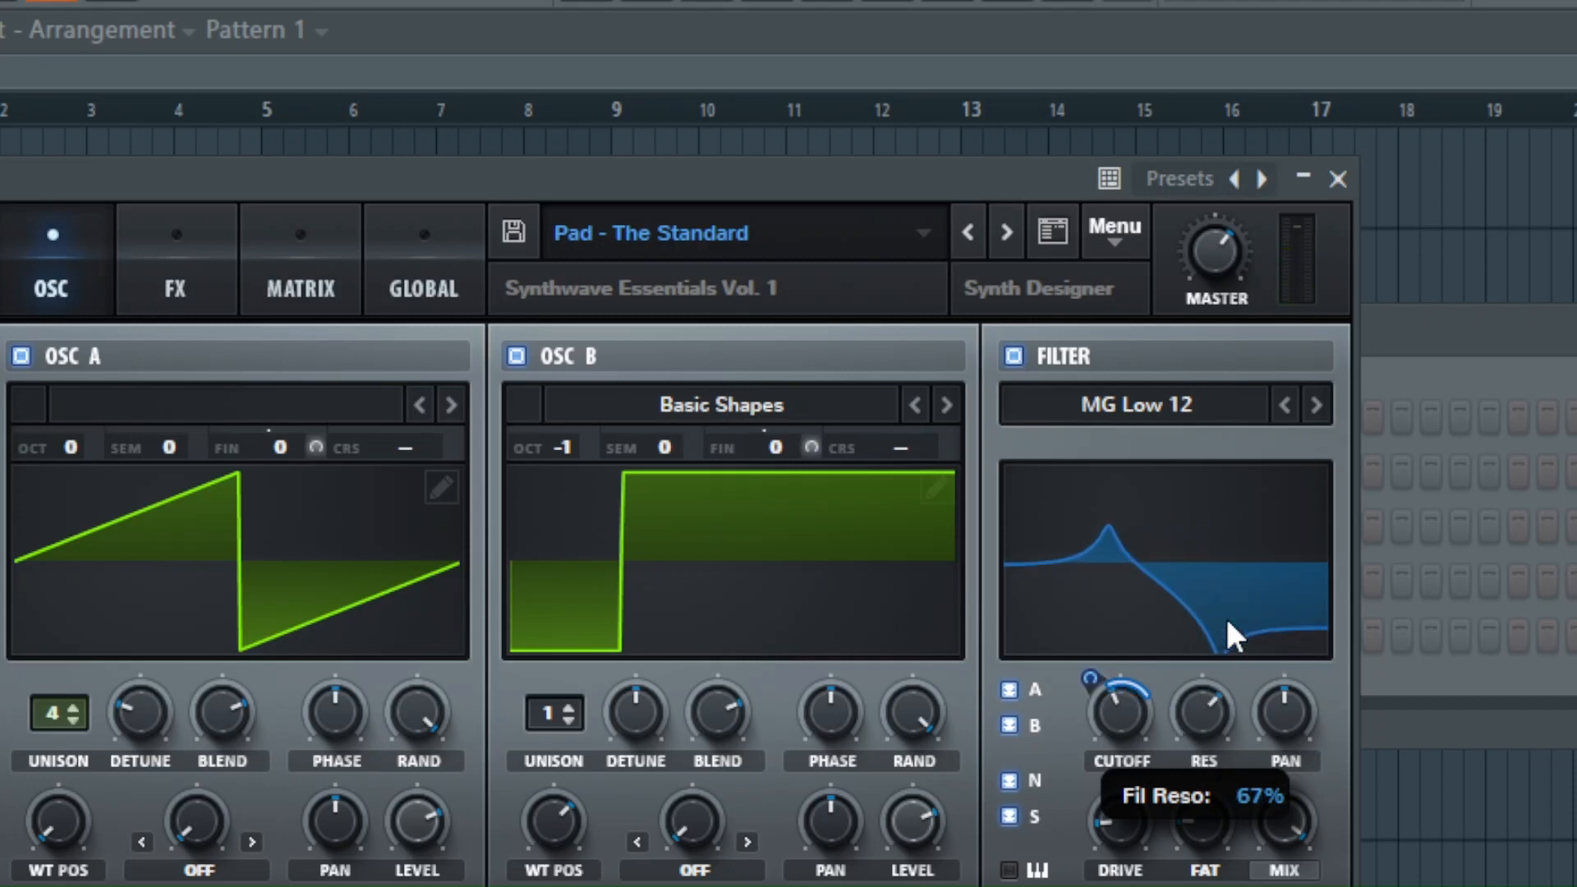
left_click_drag(1227, 621, 1225, 733)
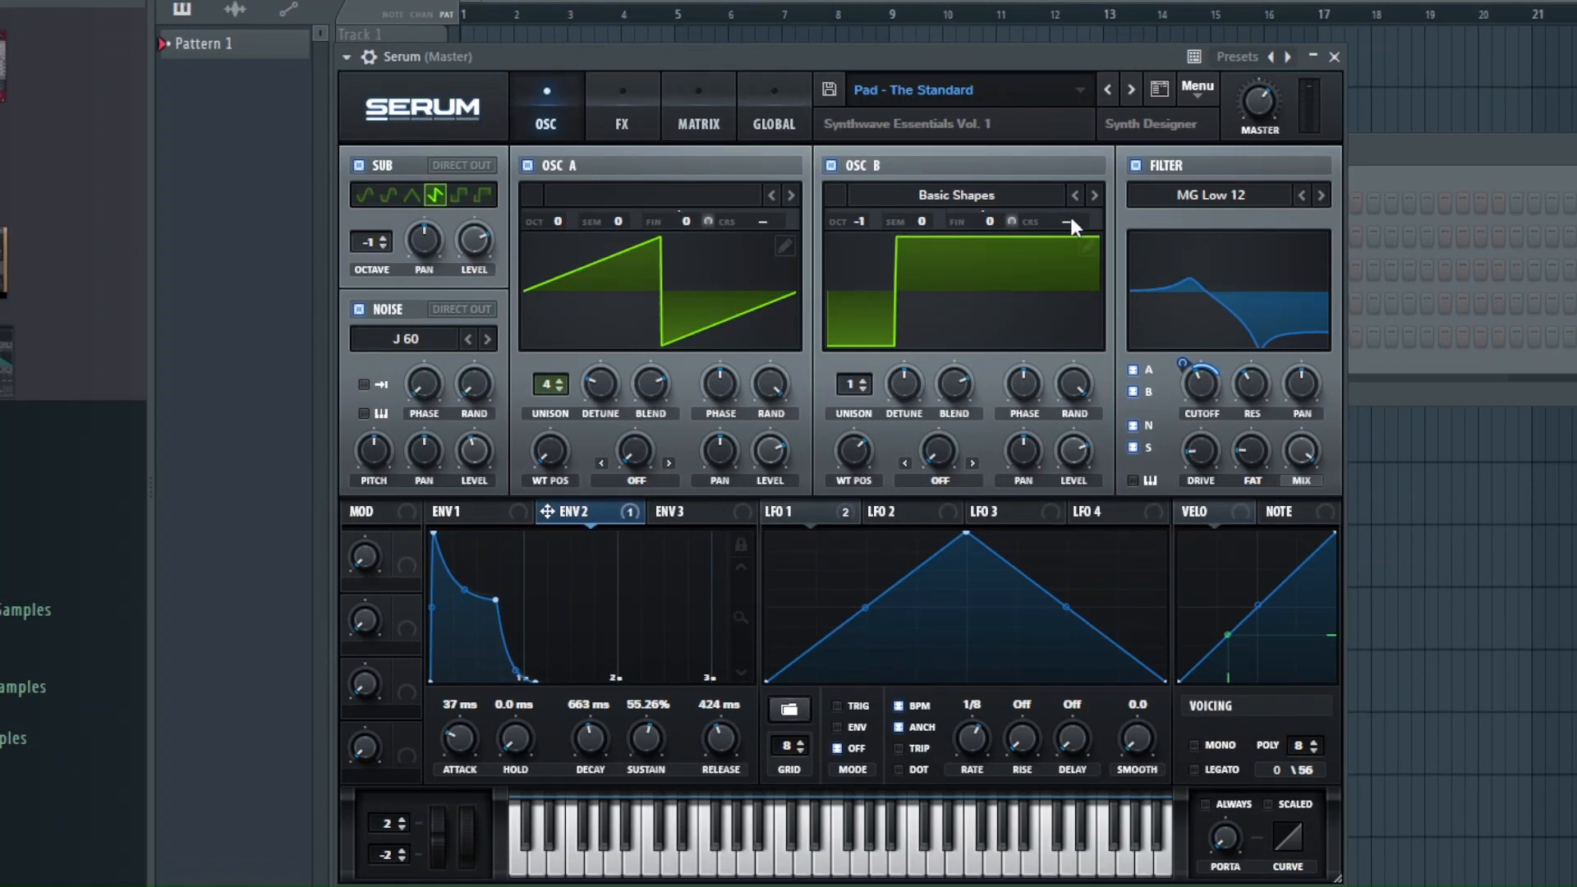
- Toggle the Sub oscillator off and on twice to compare the pad with and without it
left_click(359, 168)
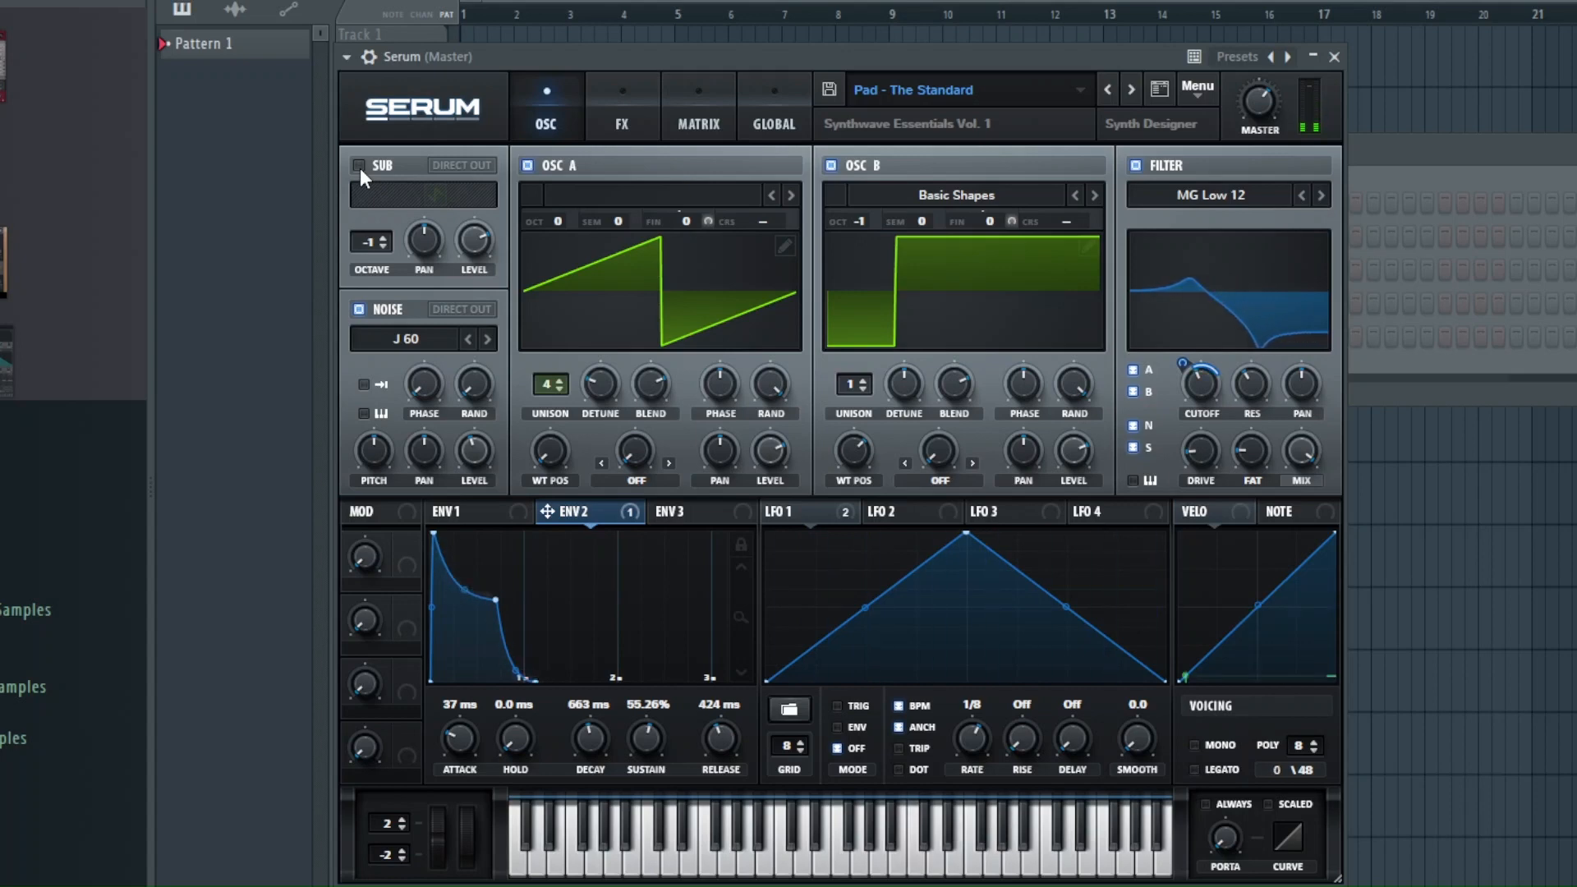
left_click(360, 168)
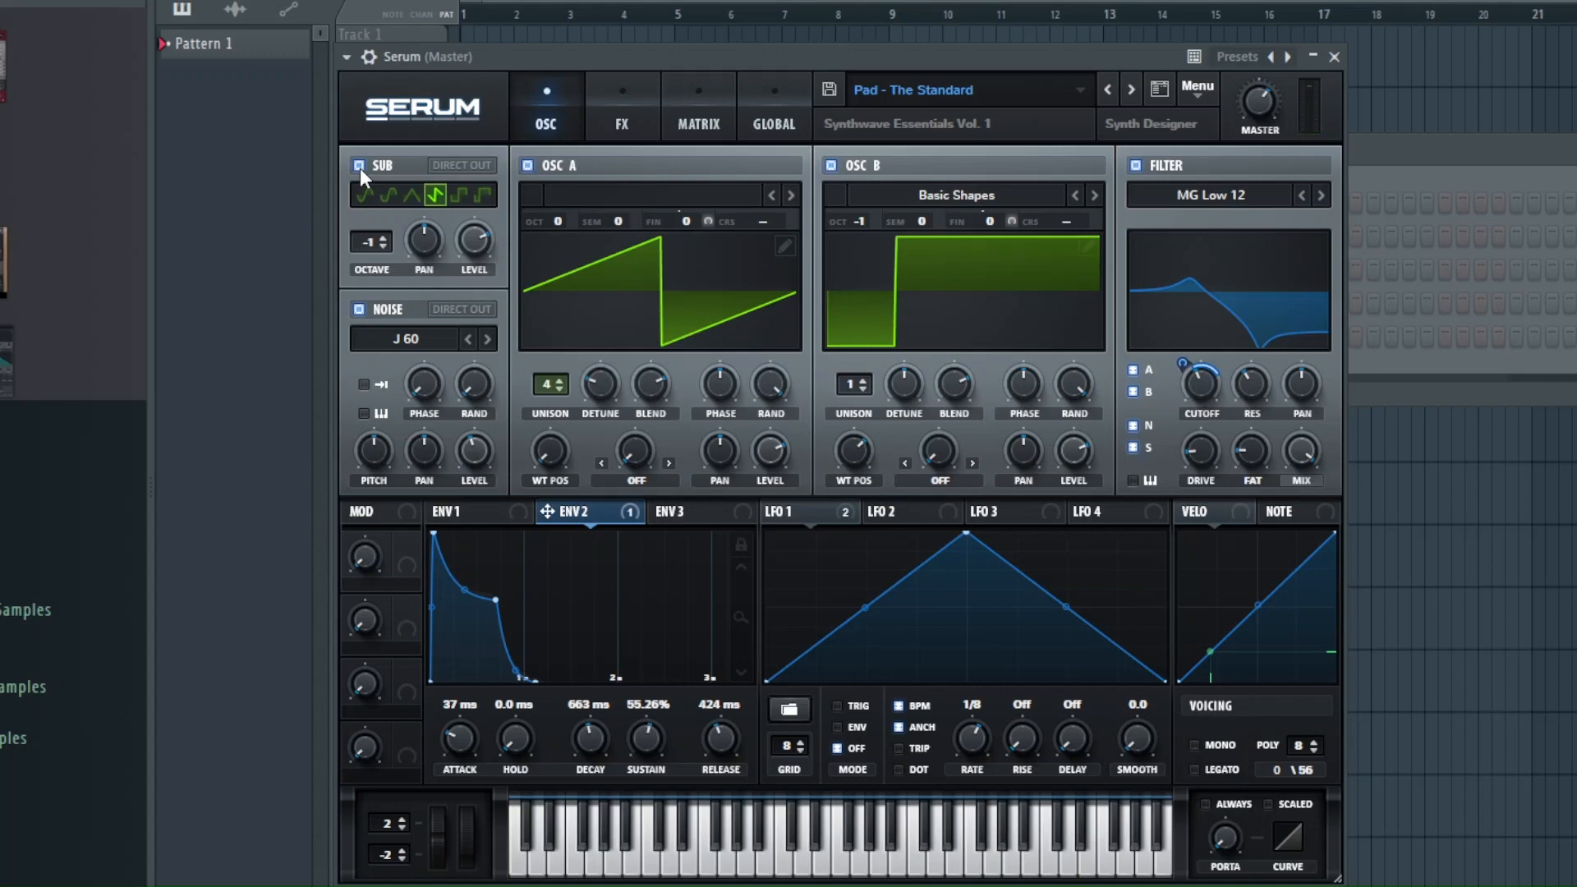
left_click(360, 167)
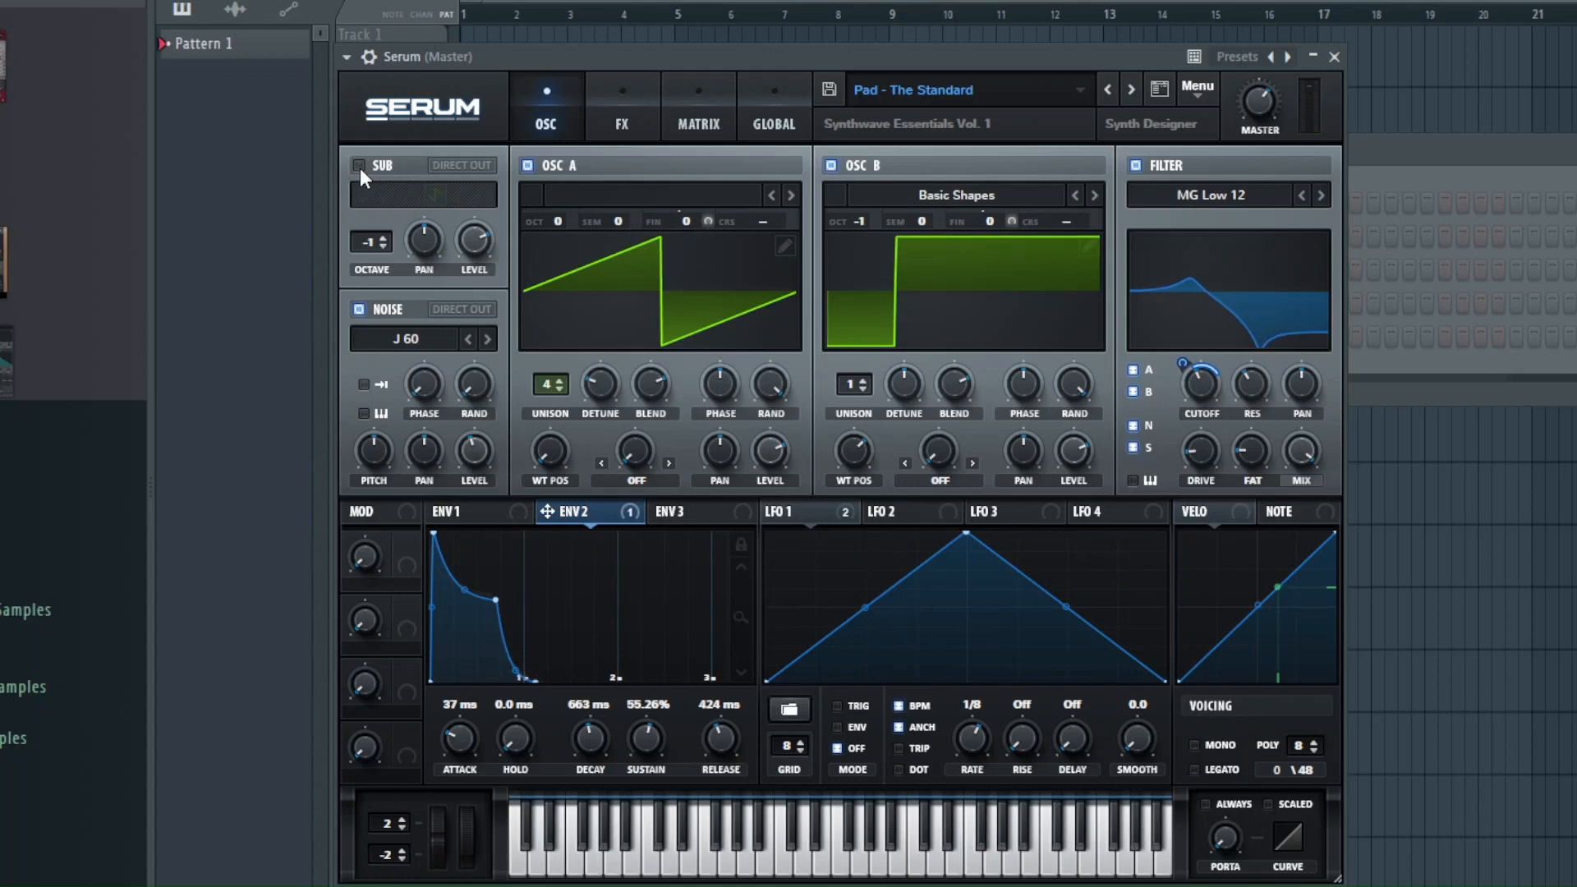
left_click(360, 167)
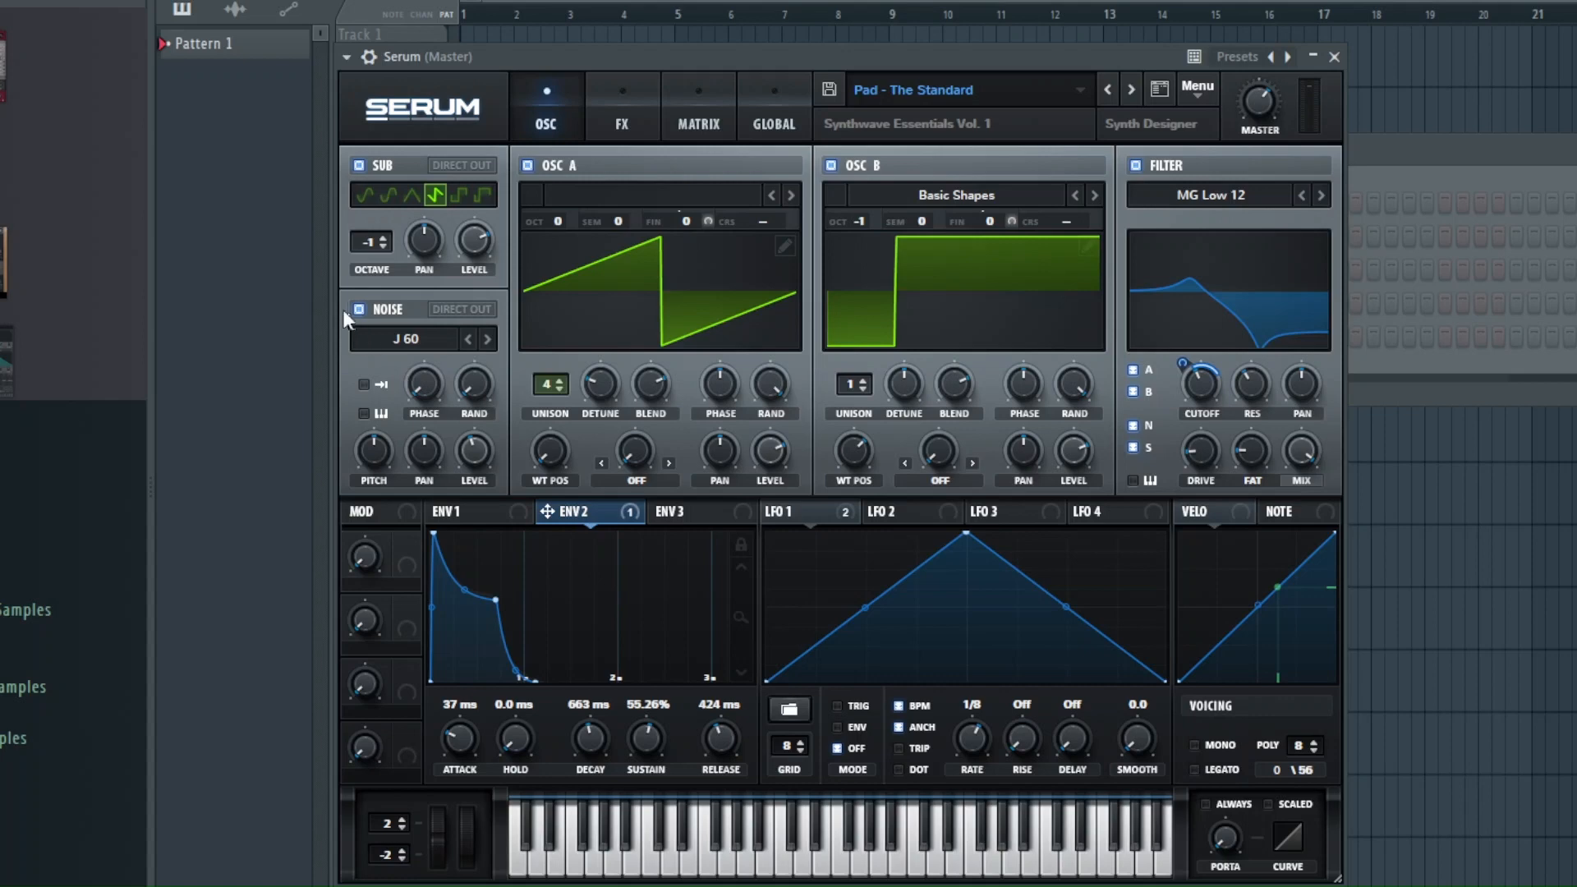
- Isolate the J 60 noise by disabling Osc A, Osc B and Sub, and toggle the noise's filter routing off and on
left_click(530, 165)
left_click(829, 165)
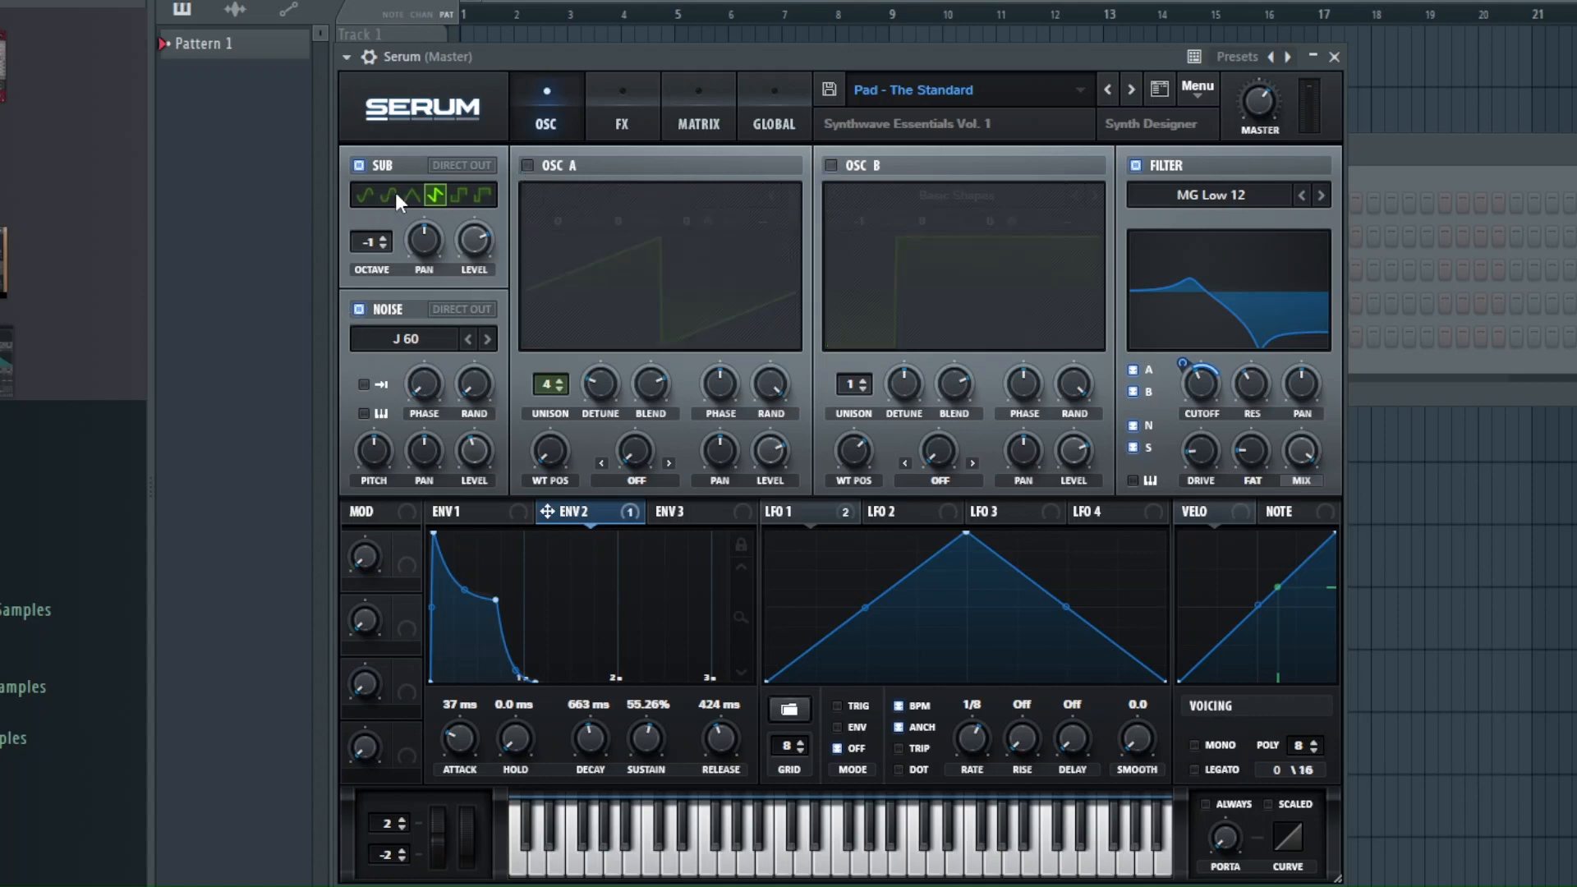
left_click(366, 163)
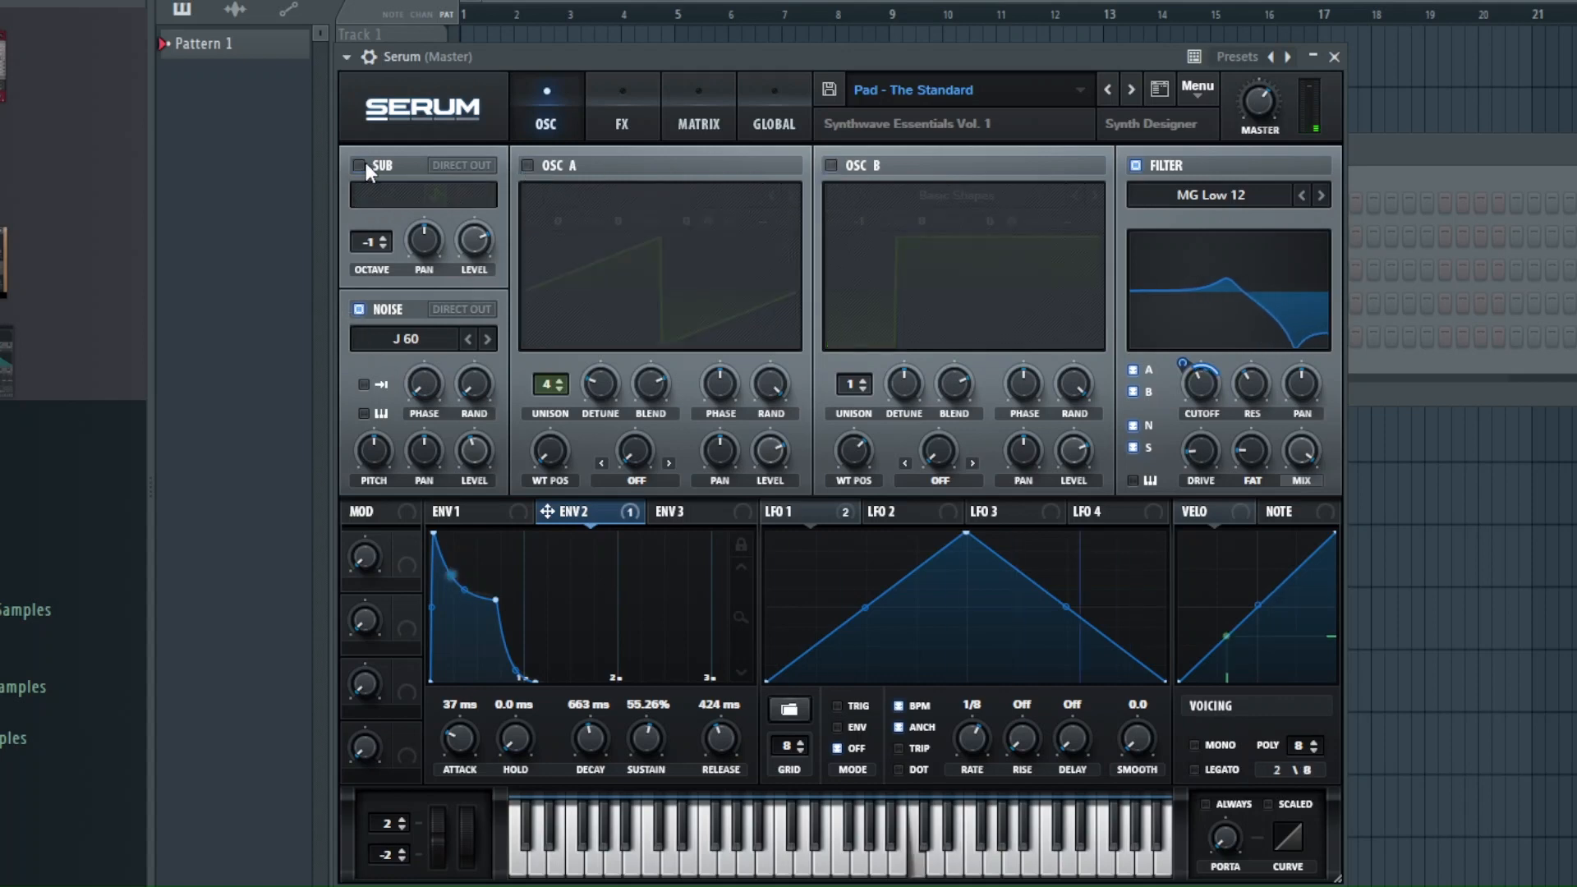
left_click(1132, 425)
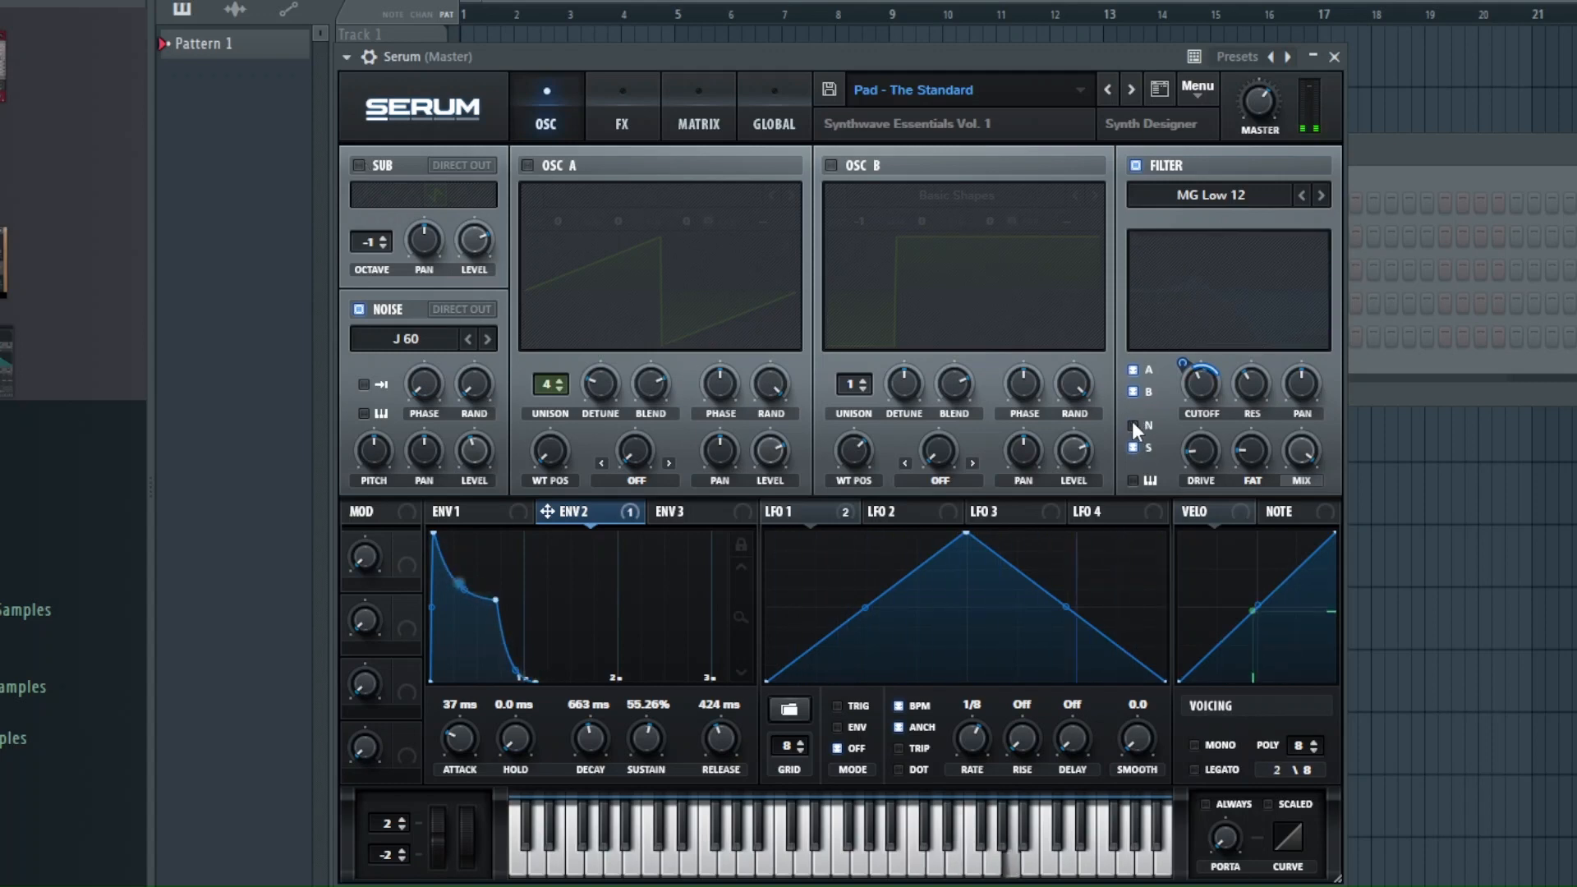
left_click(1132, 424)
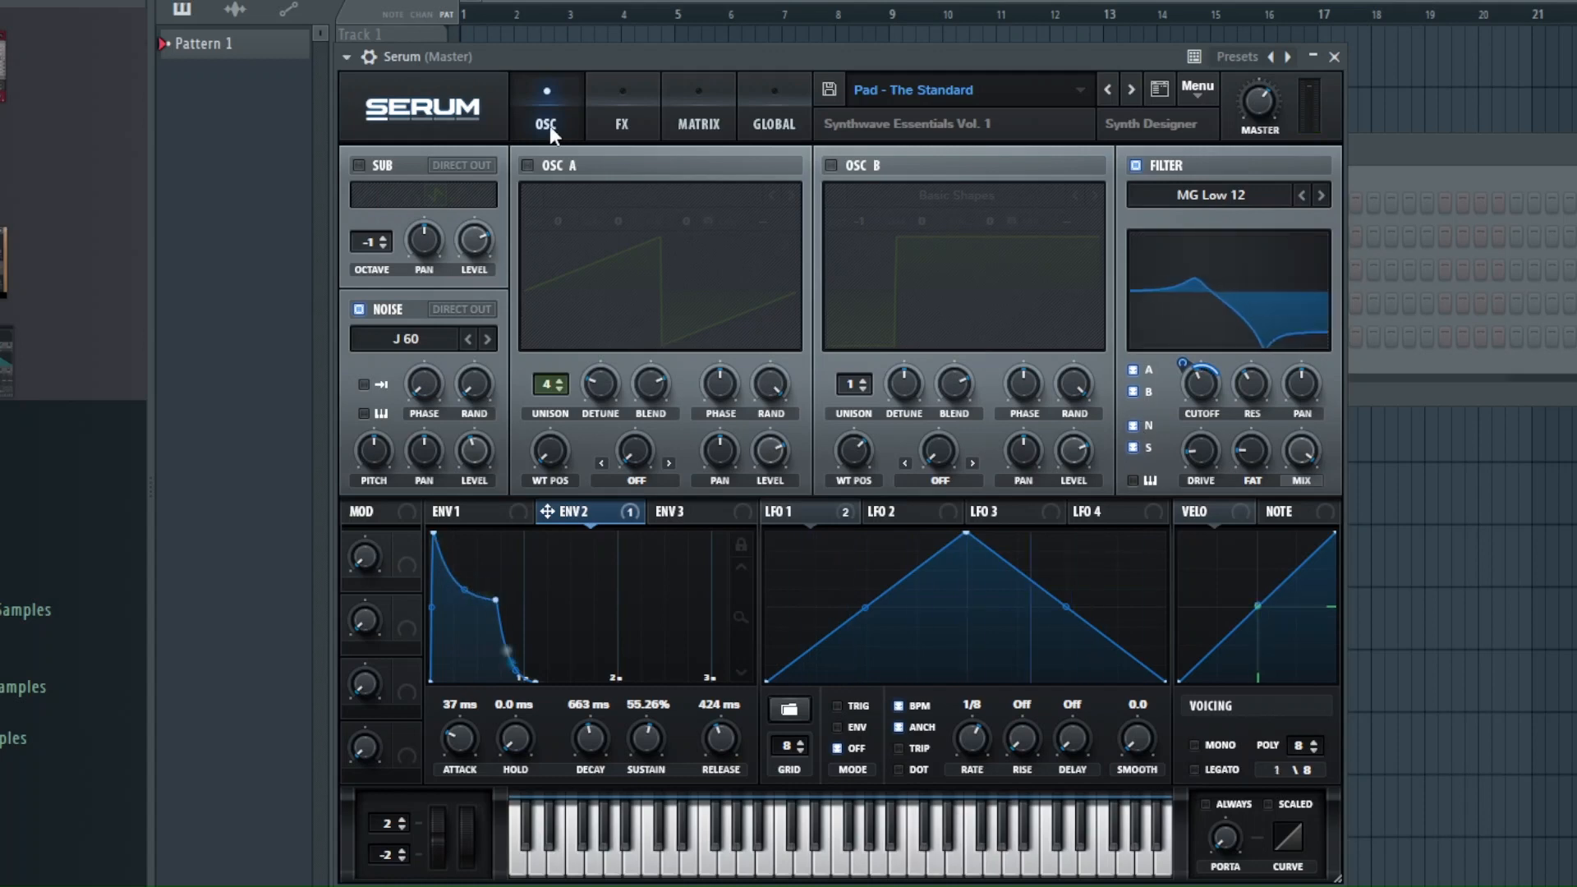
- Re-enable the Sub oscillator, Osc A and Osc B alongside the noise
left_click(362, 161)
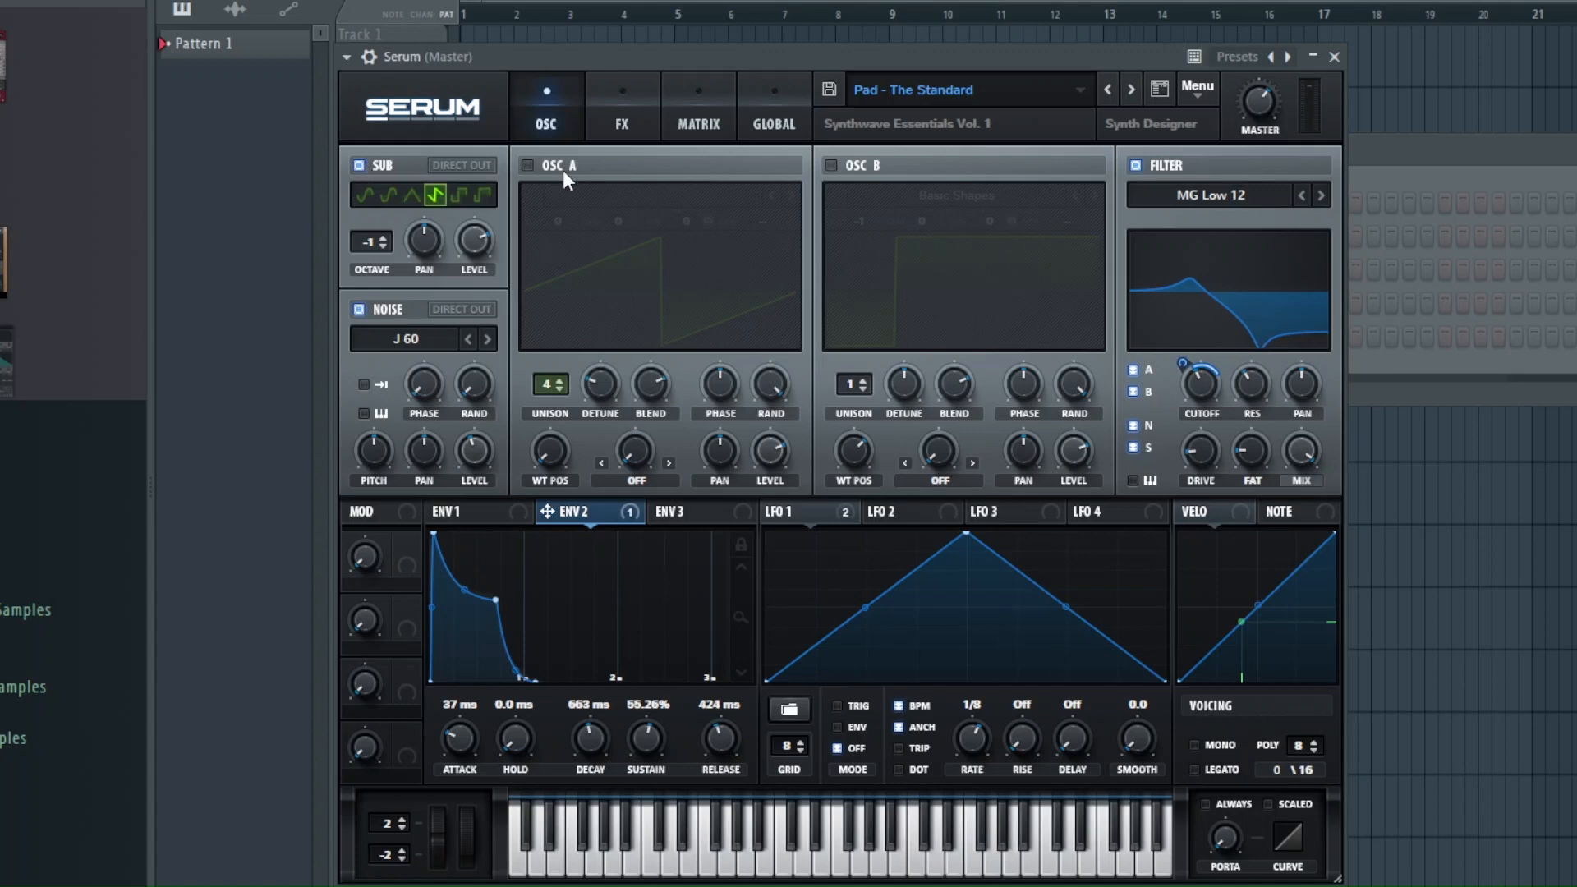
left_click(527, 165)
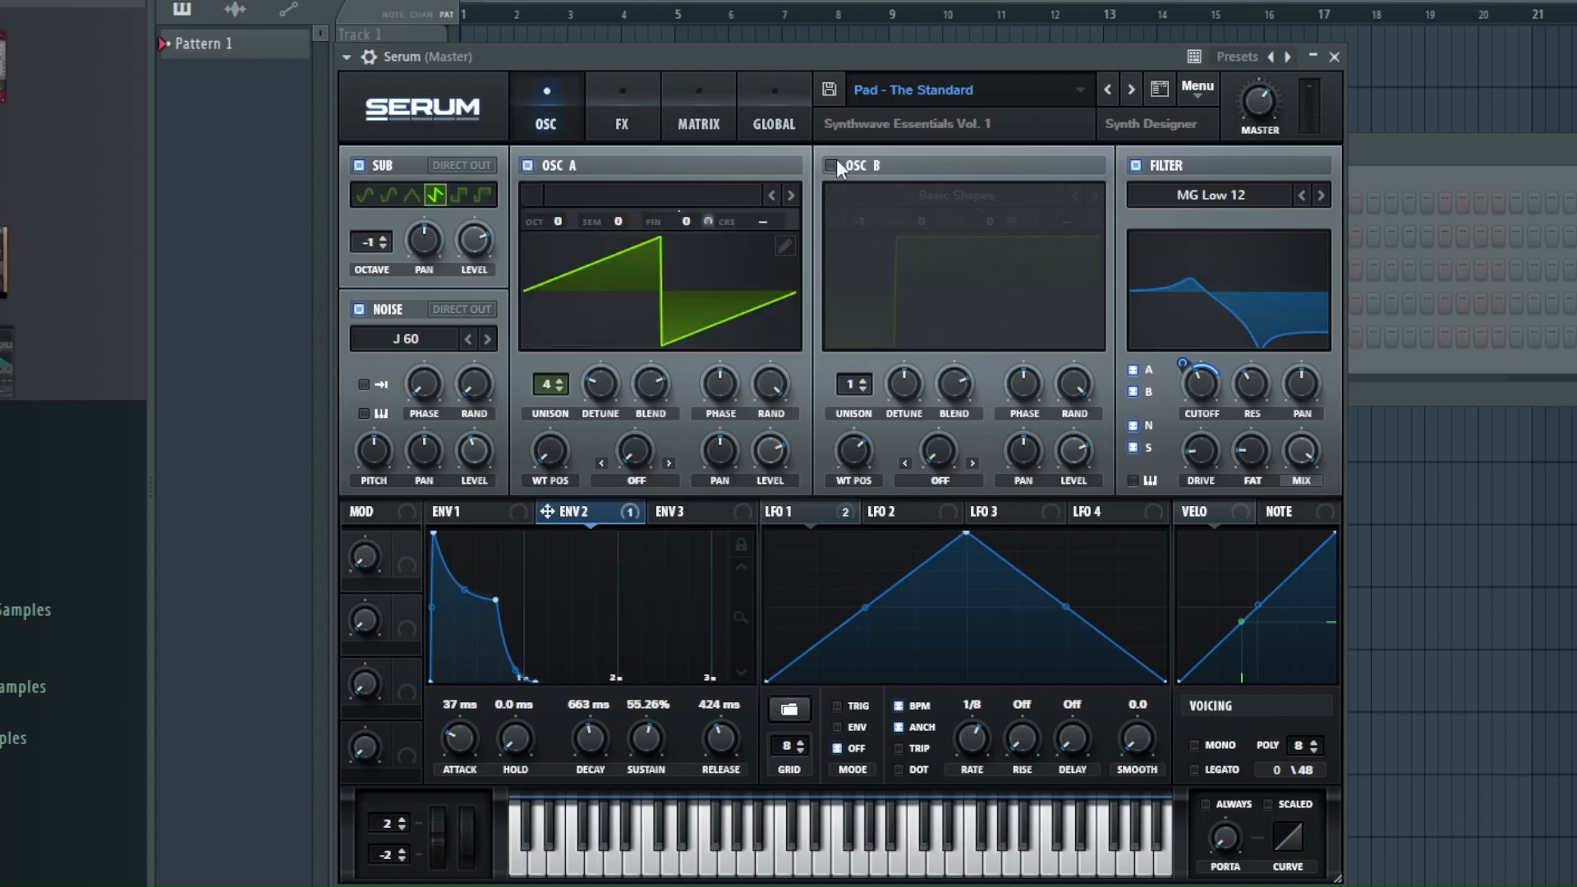
left_click(831, 164)
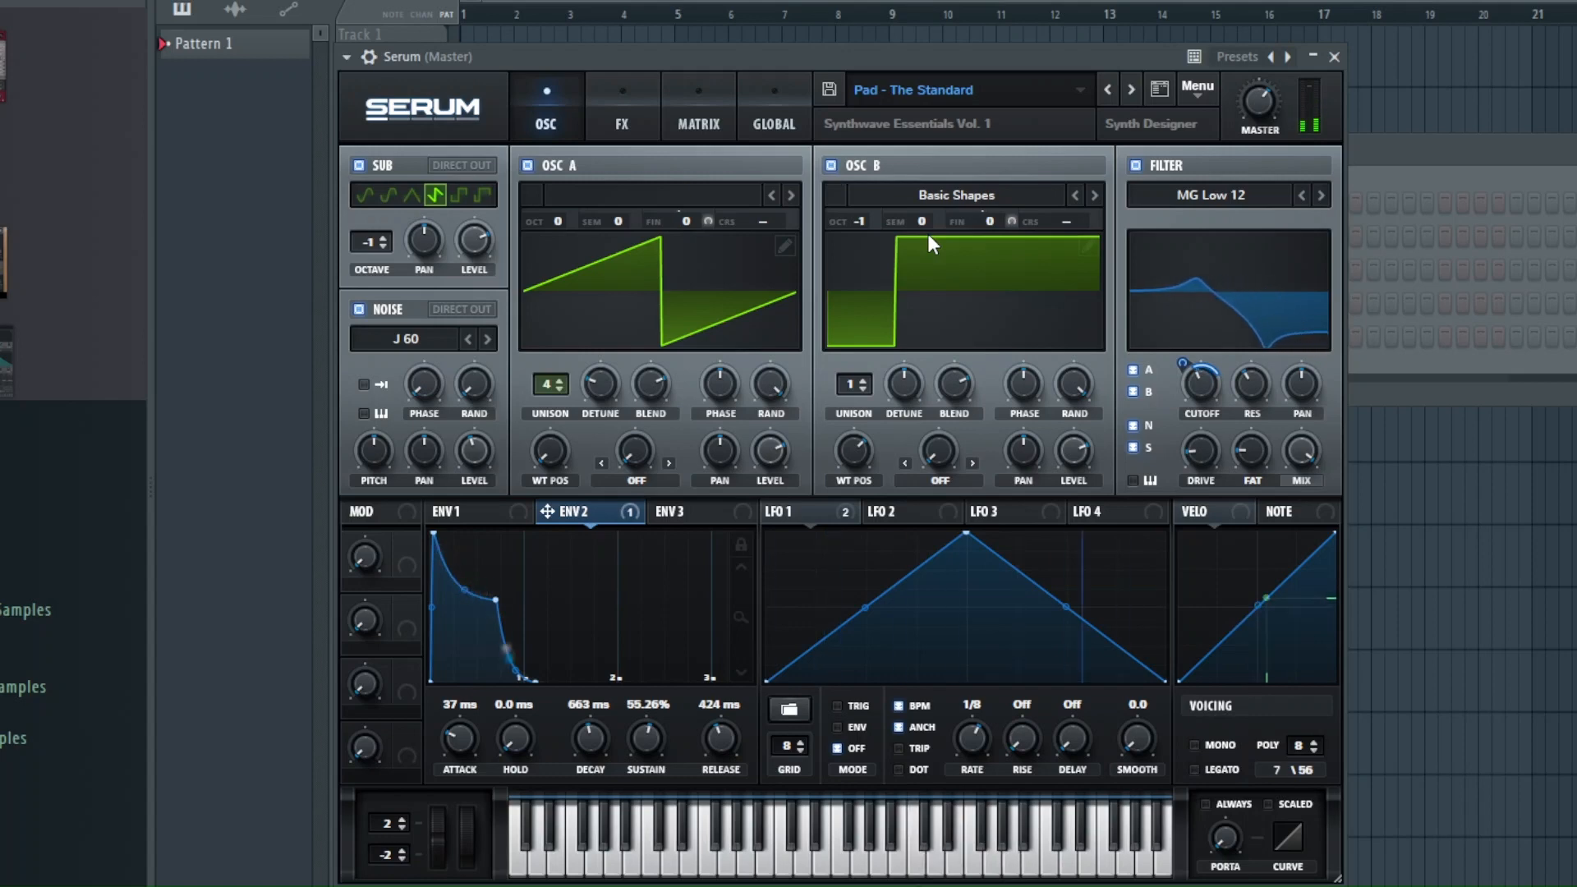
- Vary the noise level, and toggle the Noise oscillator off and on to compare its contribution to the pad
mouse_move(491, 437)
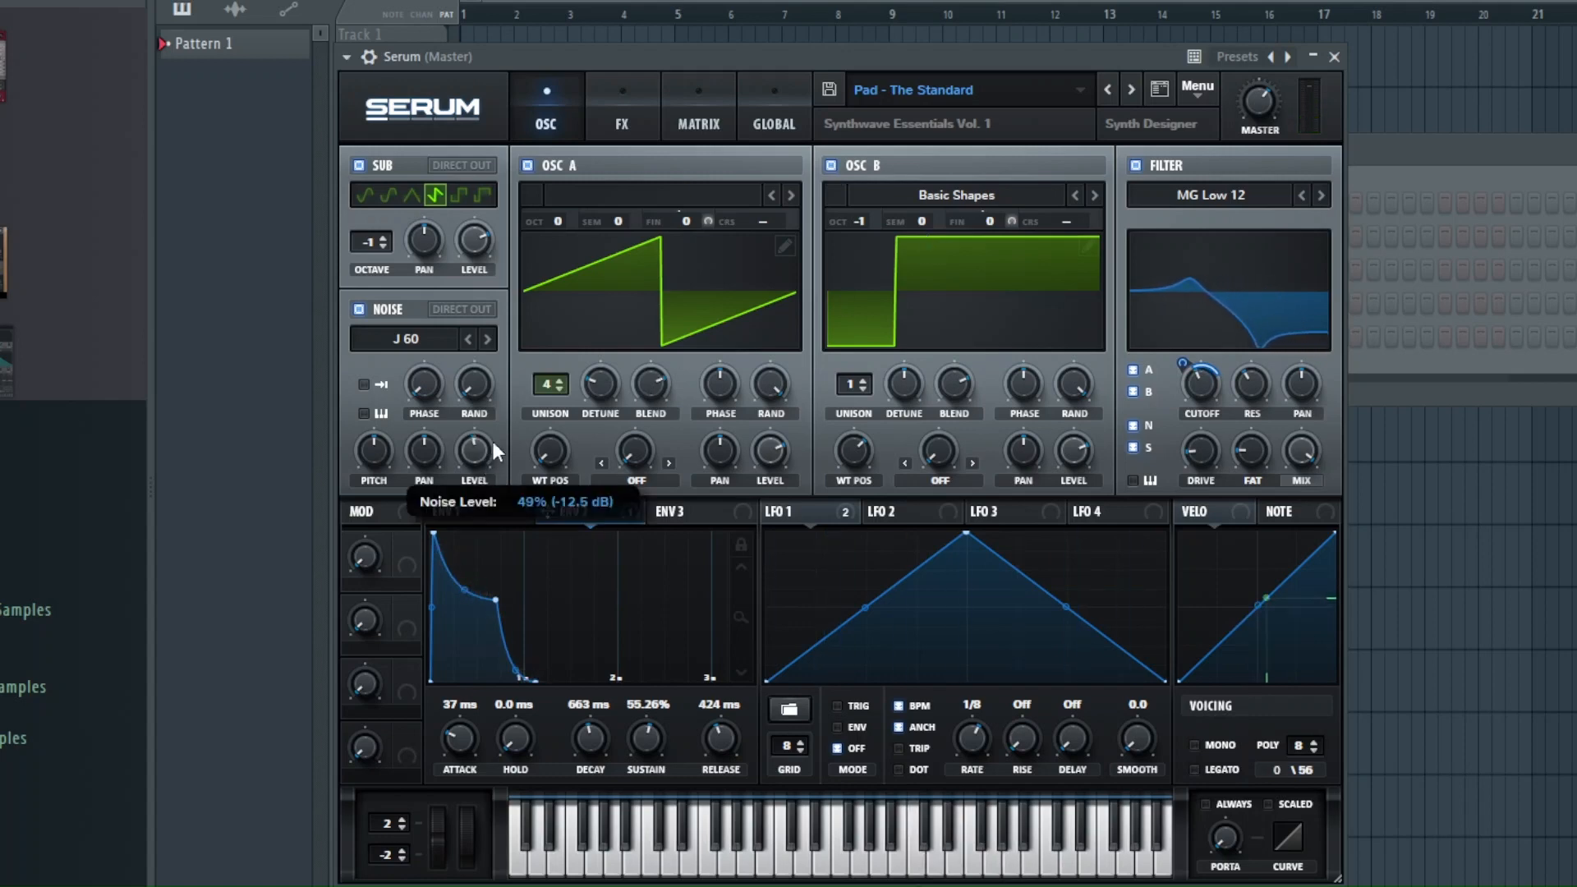
left_click_drag(504, 426, 505, 472)
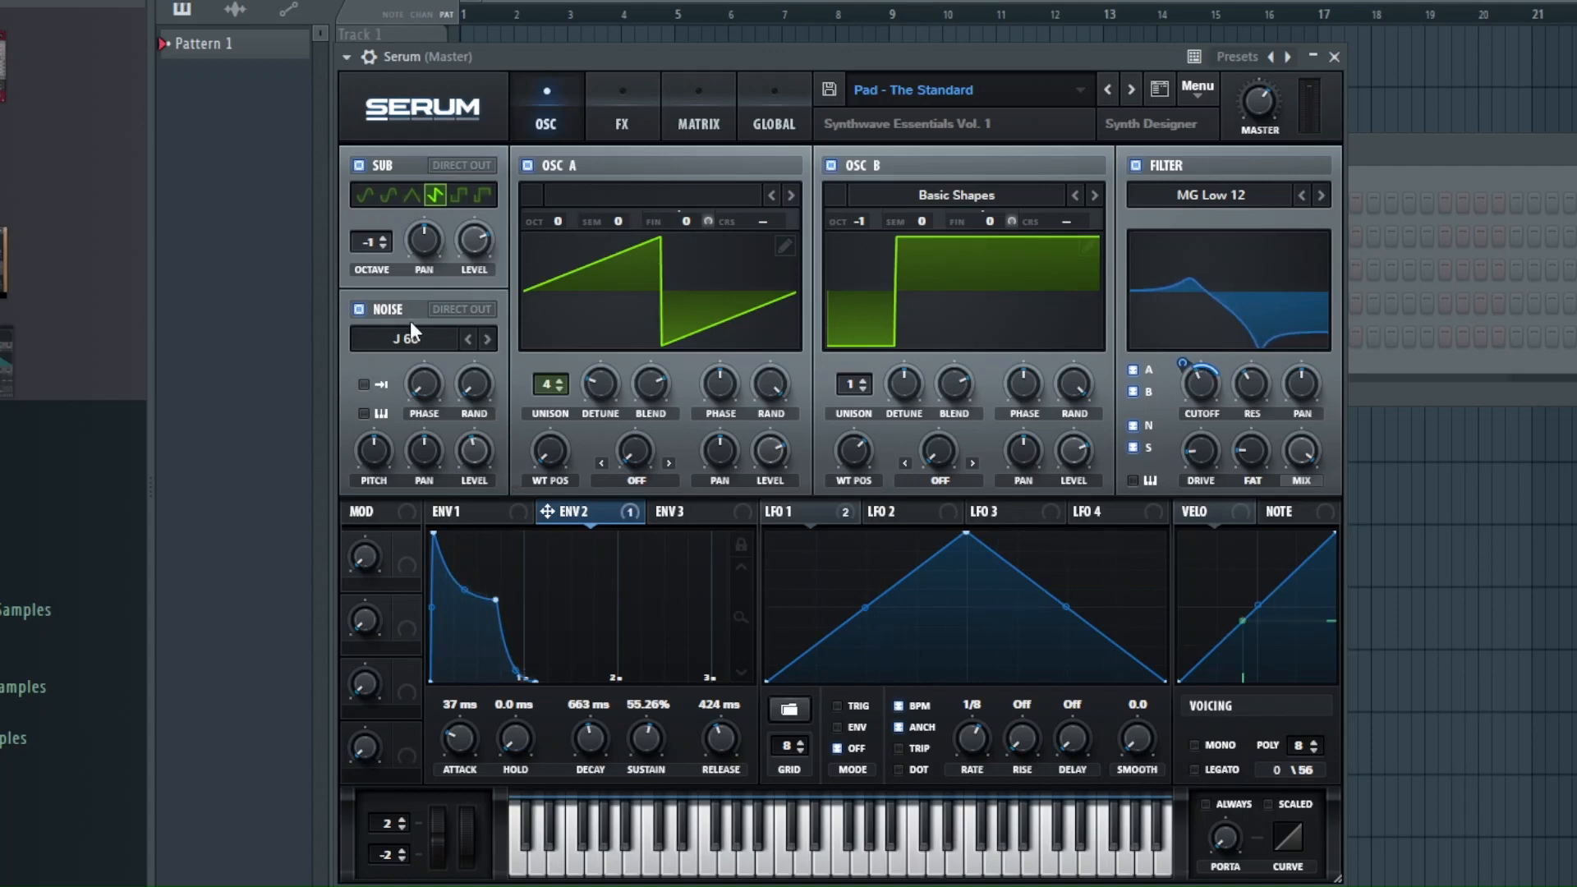
left_click(358, 309)
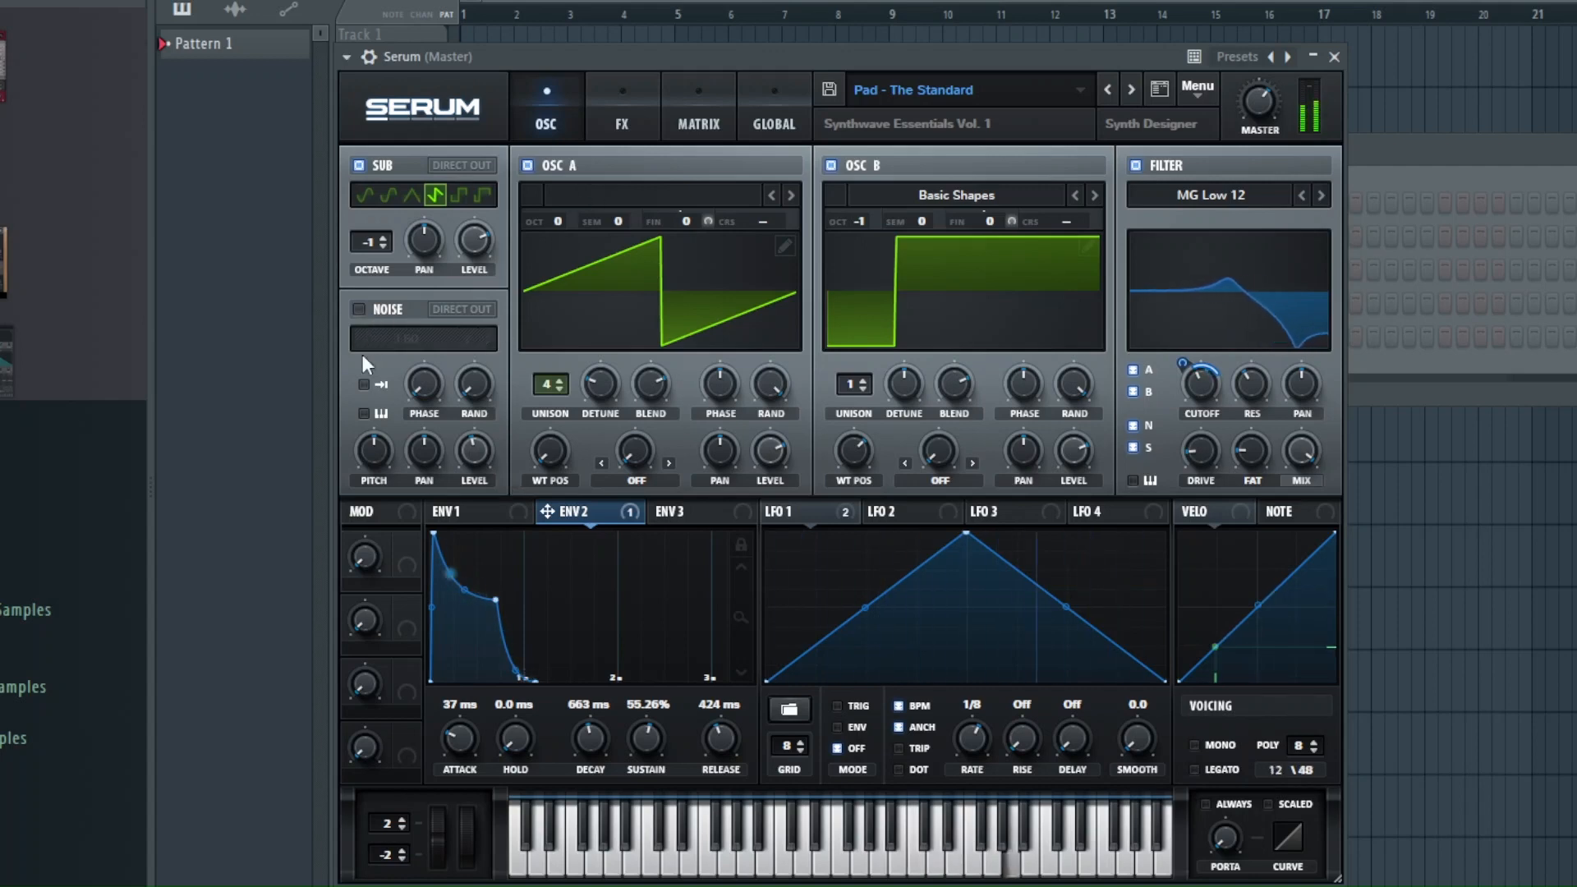
left_click(358, 308)
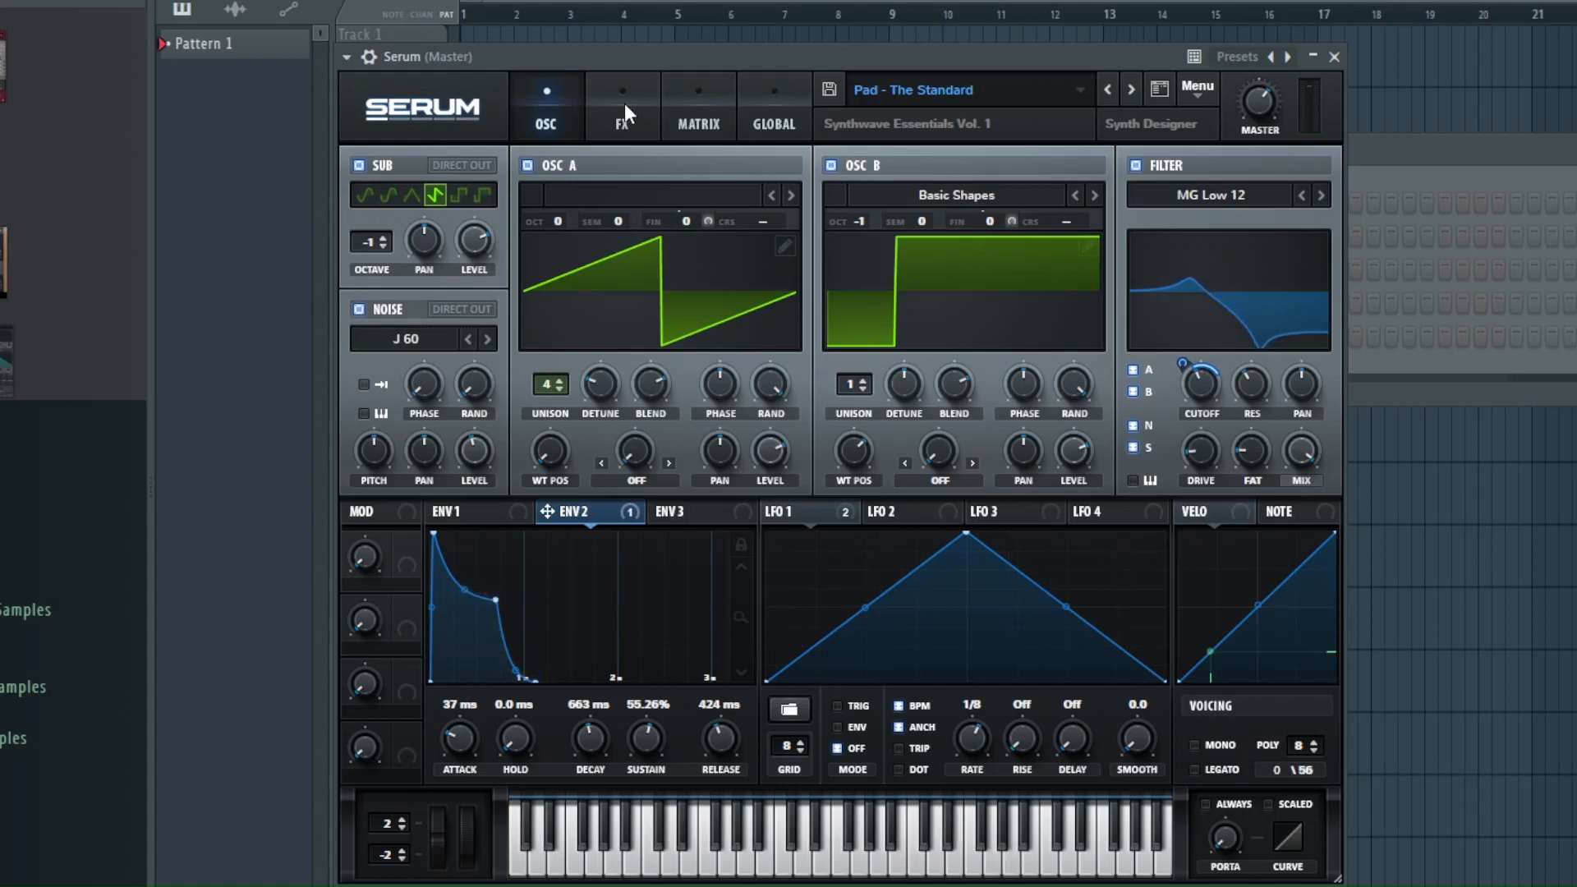
- Compare the pad with the Distortion, Chorus, Reverb and Delay effects switched off and on, and return to the oscillator page
left_click(647, 102)
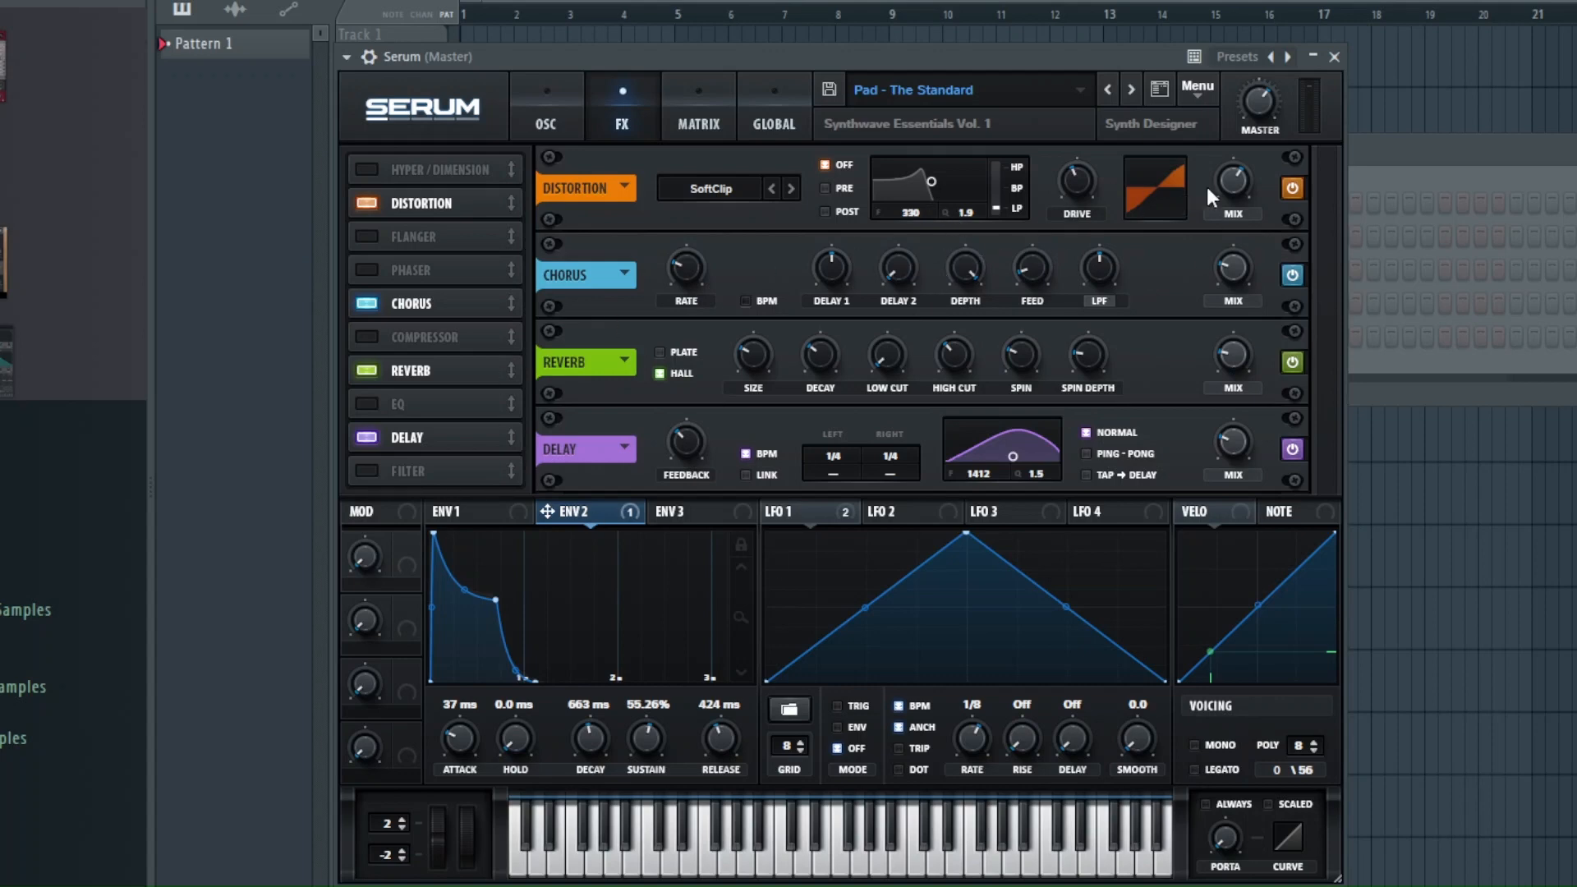
left_click(1292, 188)
left_click(1293, 188)
left_click(1291, 276)
left_click(1291, 276)
left_click(1291, 276)
left_click(1292, 362)
left_click(1298, 363)
left_click(1292, 449)
left_click(555, 97)
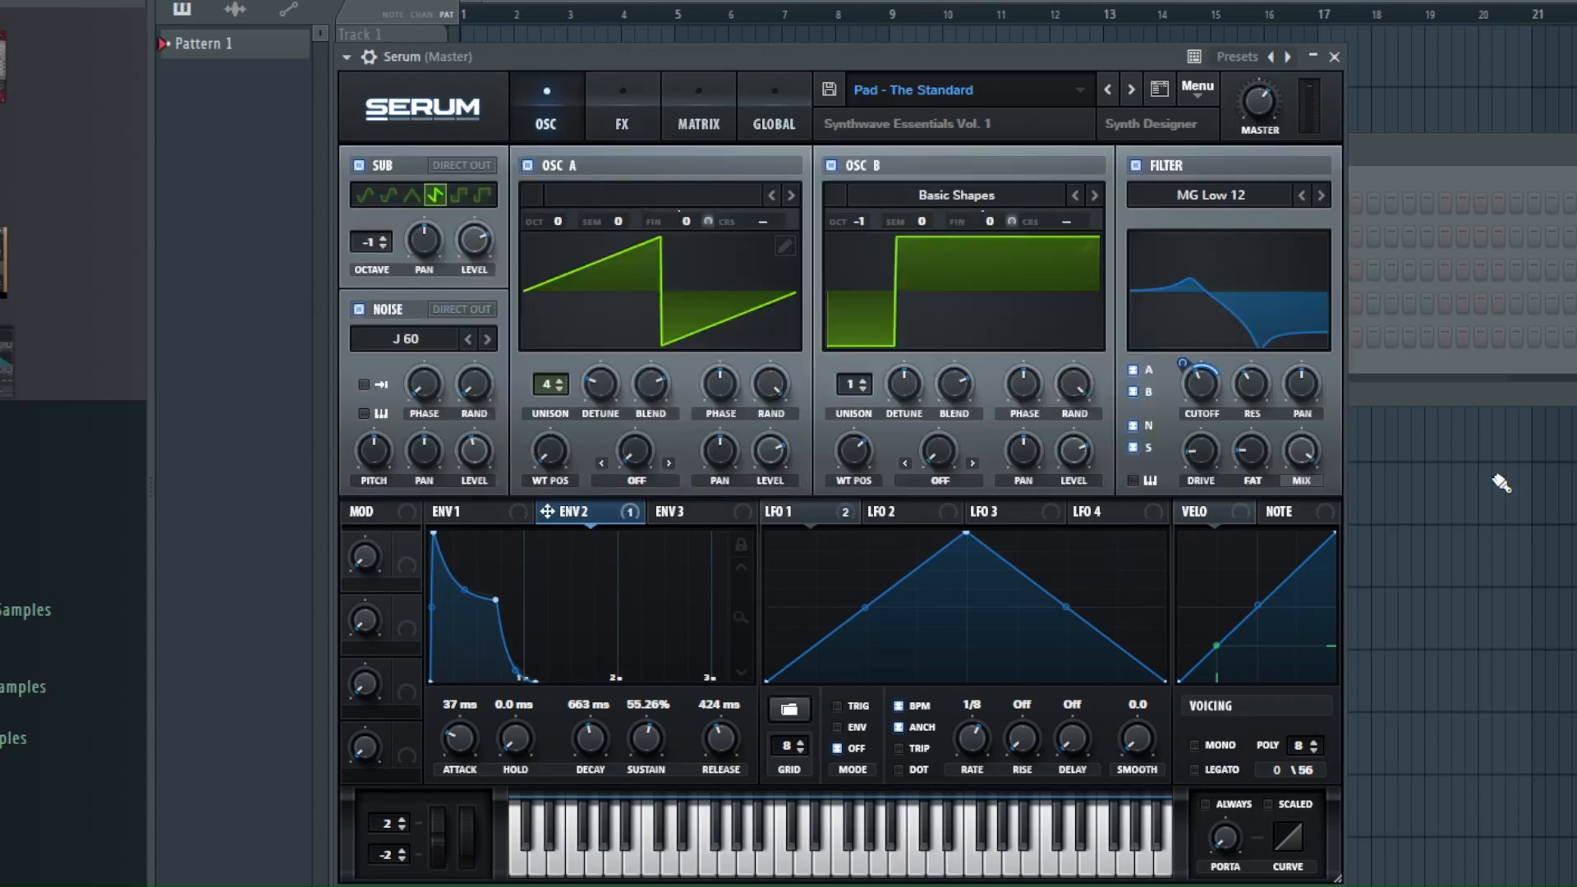